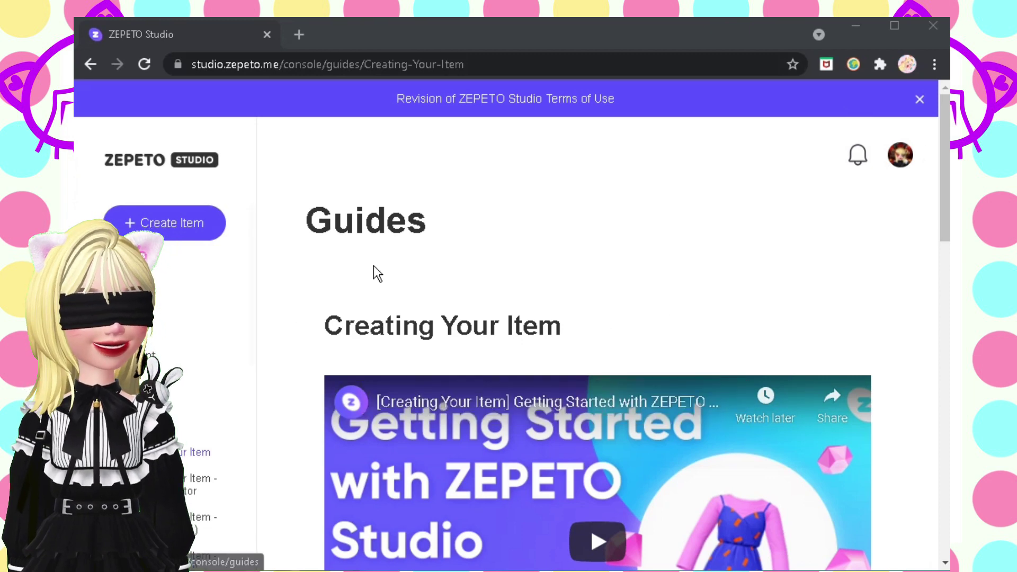
scroll(456, 335, down, 3)
scroll(484, 411, down, 2)
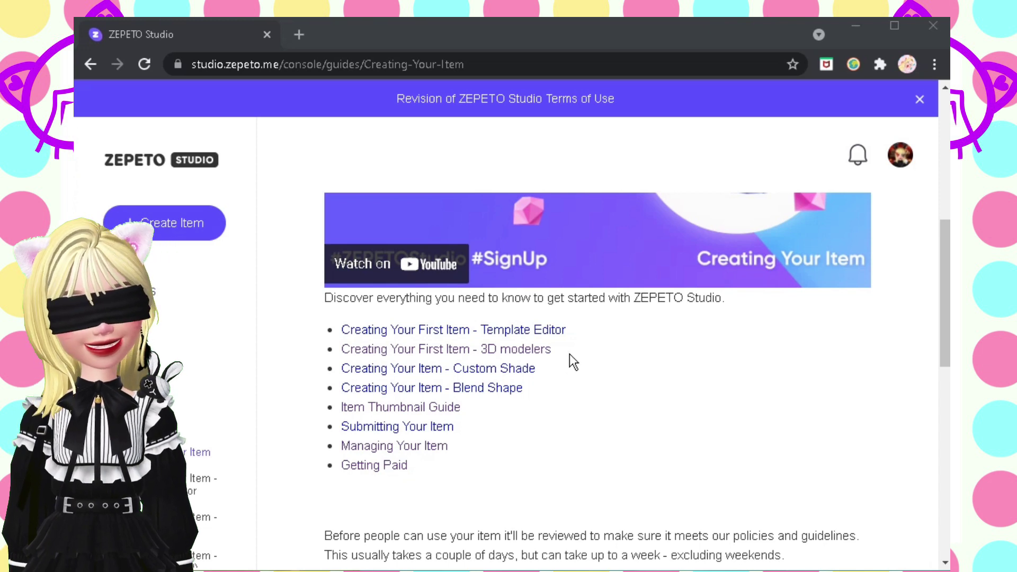
Open the 'Creating Your First Item - 3D modelers' guide from the guide list.
click(515, 358)
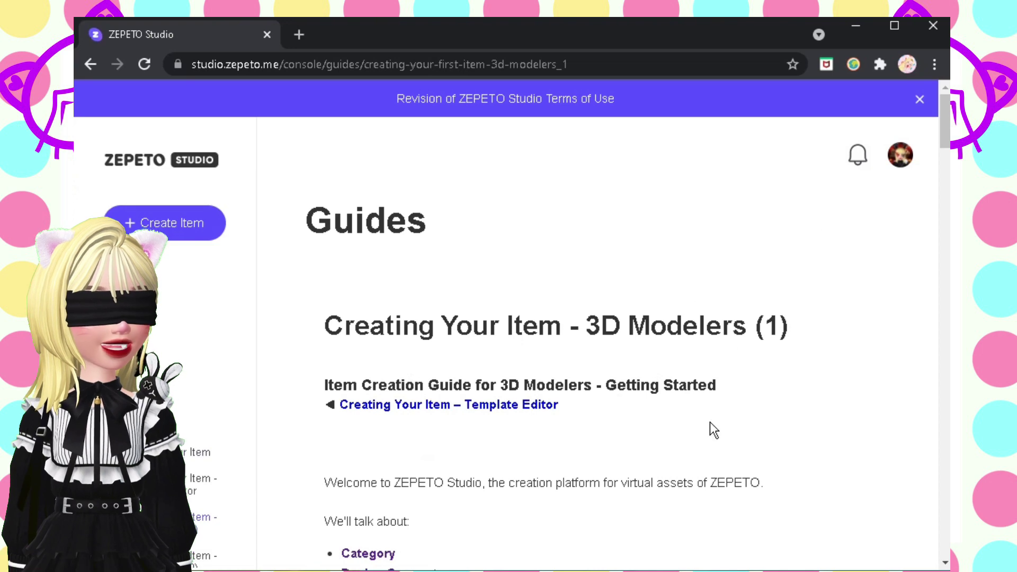
scroll(710, 424, down, 2)
scroll(710, 423, down, 4)
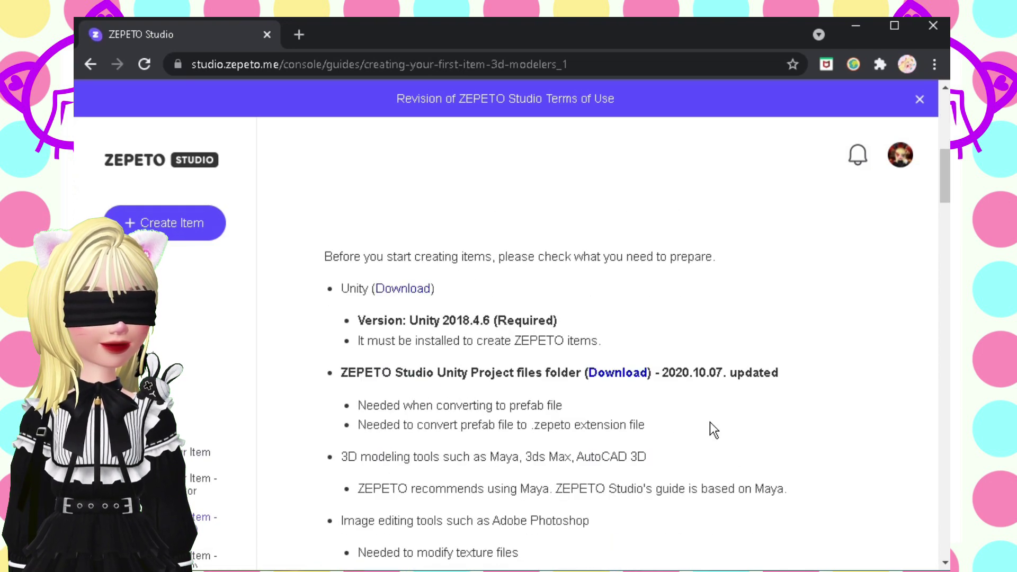
Highlight the preparation sentence and the required Unity 2018.4.6 version under 'Before you start'.
drag(332, 256, 412, 241)
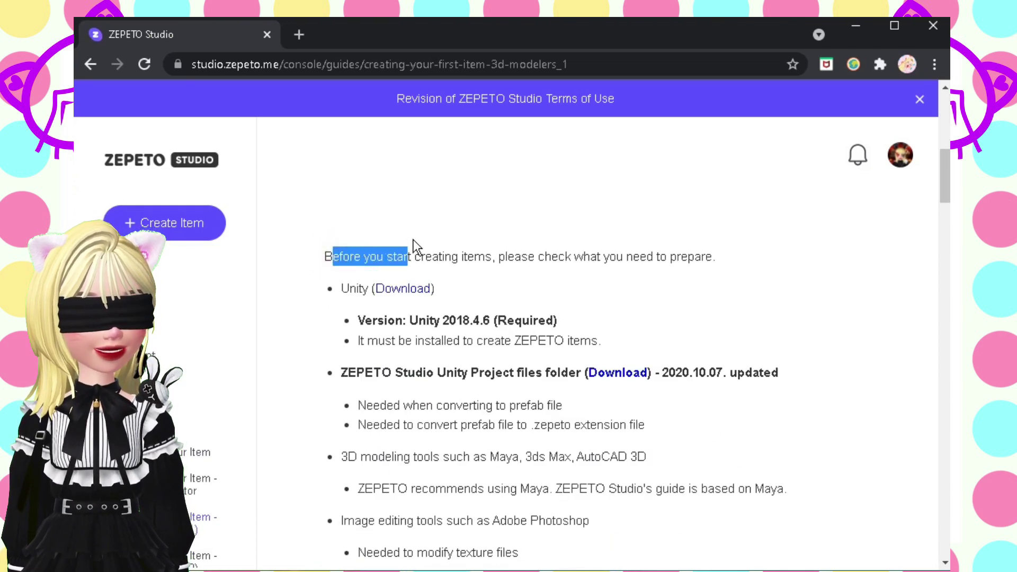
mouse_move(517, 252)
mouse_down()
mouse_move(562, 272)
mouse_move(701, 258)
mouse_up()
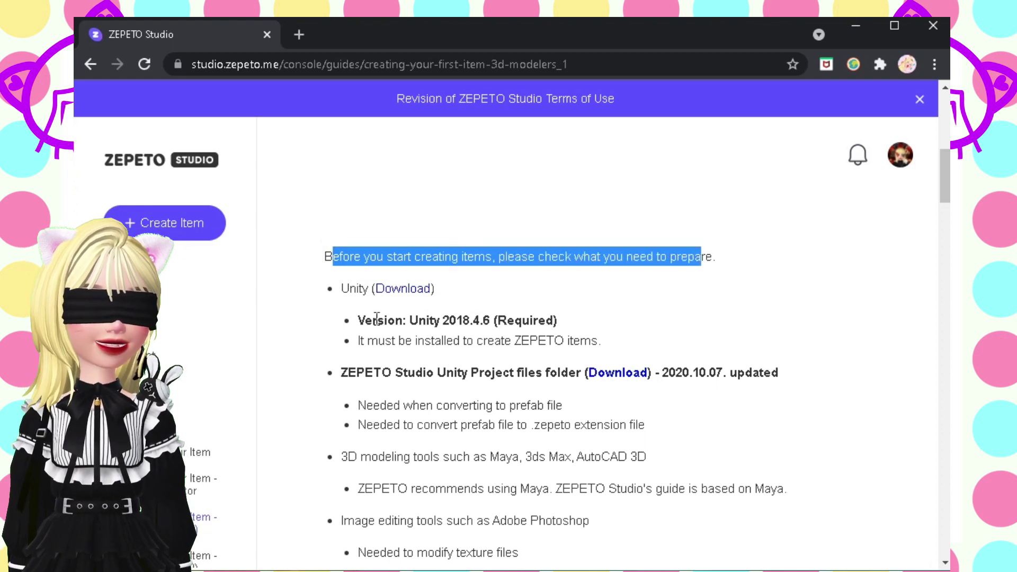
drag(340, 289, 370, 294)
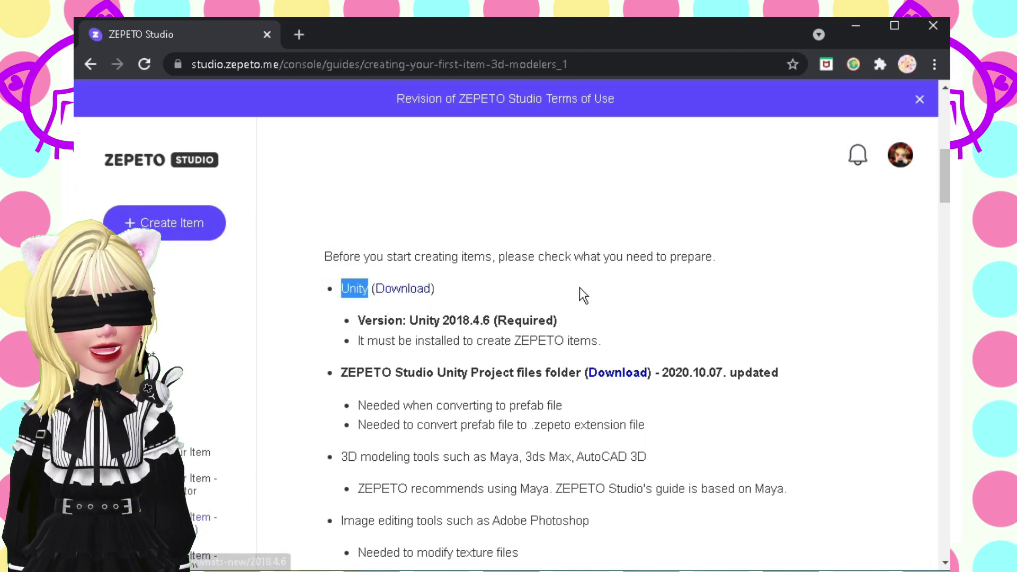
scroll(579, 290, down, 1)
drag(449, 232, 486, 242)
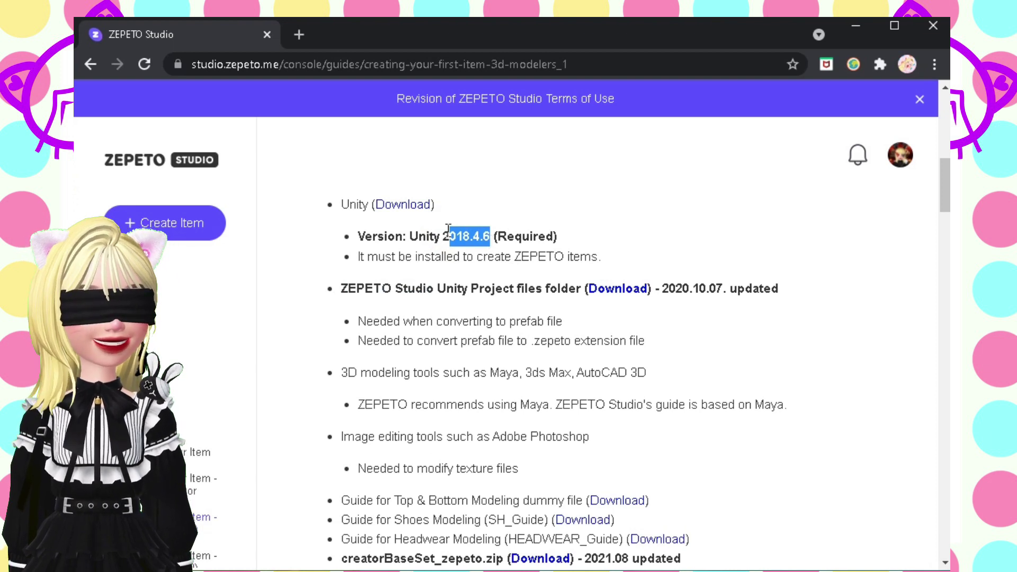
drag(443, 235, 475, 244)
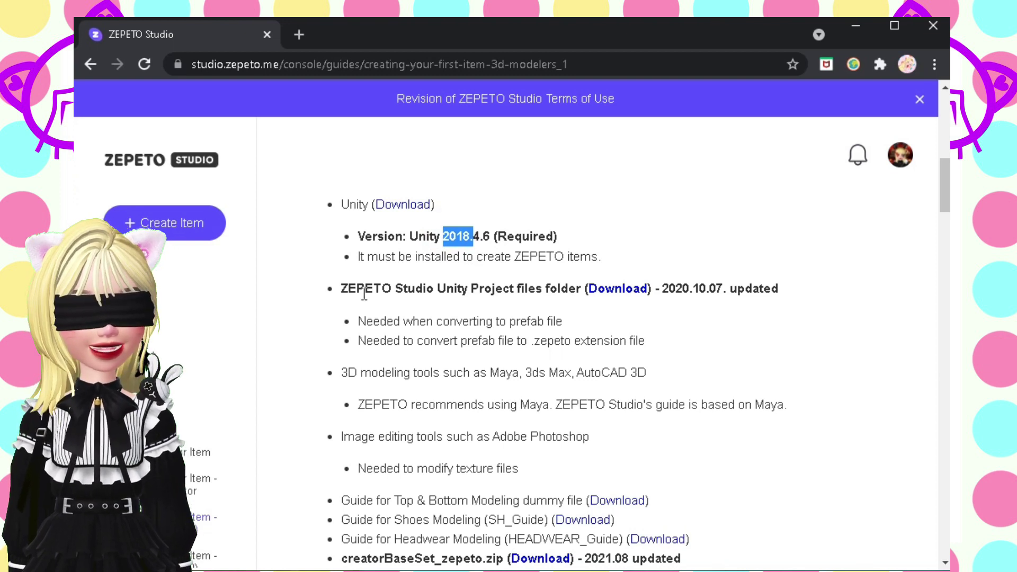
drag(364, 291, 512, 288)
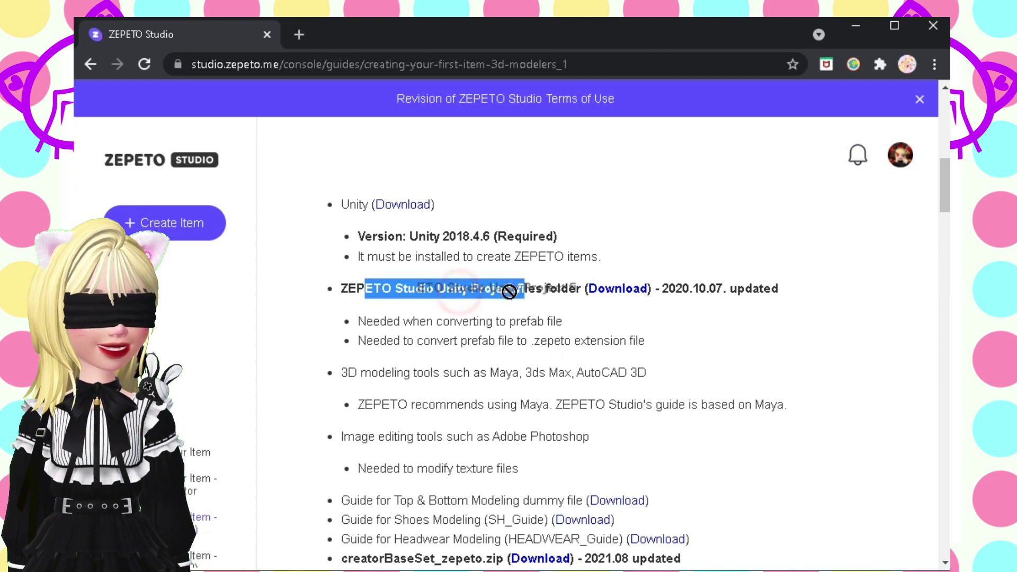
click(535, 288)
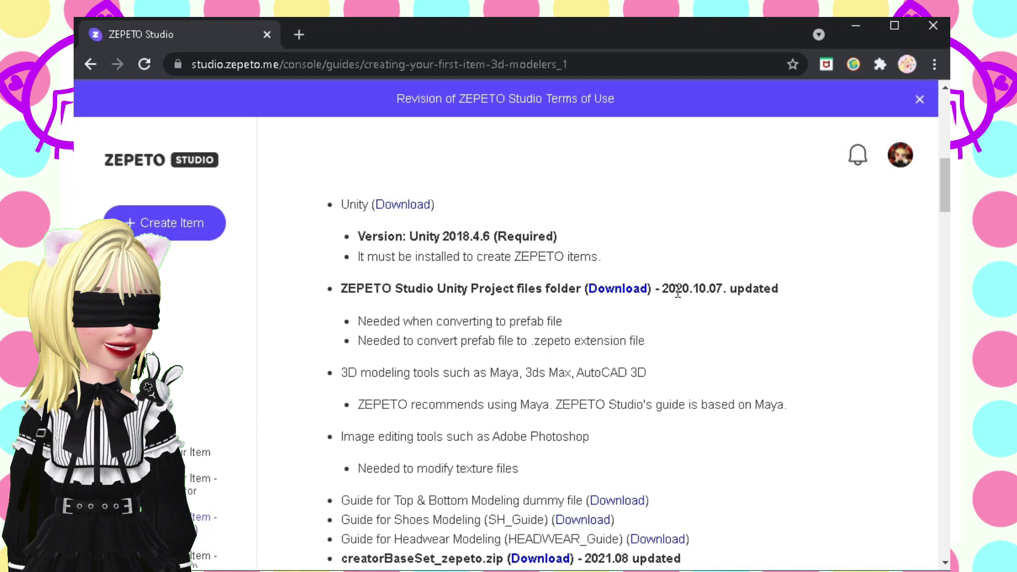
drag(675, 291, 713, 291)
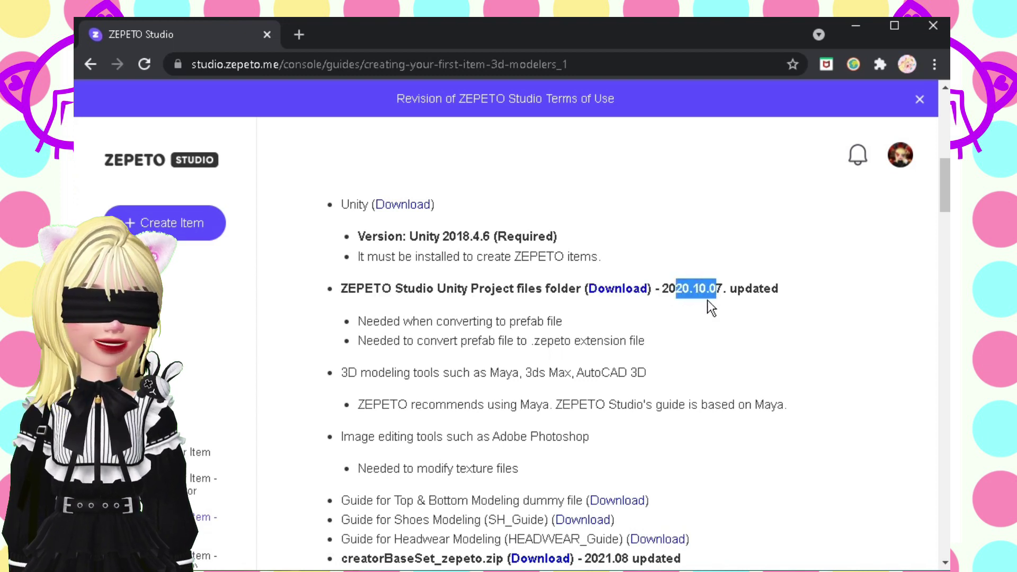
drag(706, 291, 690, 296)
scroll(727, 306, down, 1)
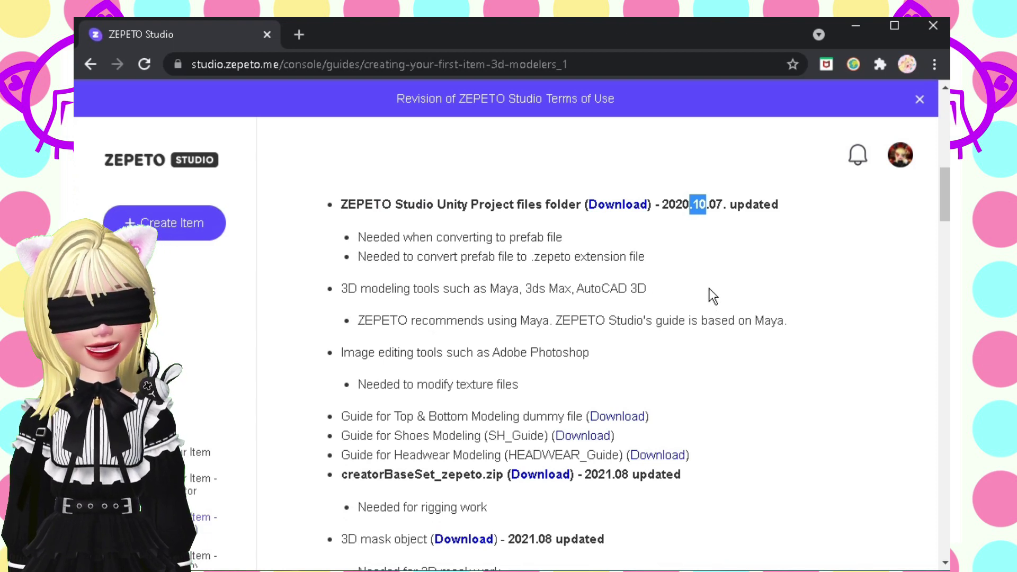
click(746, 202)
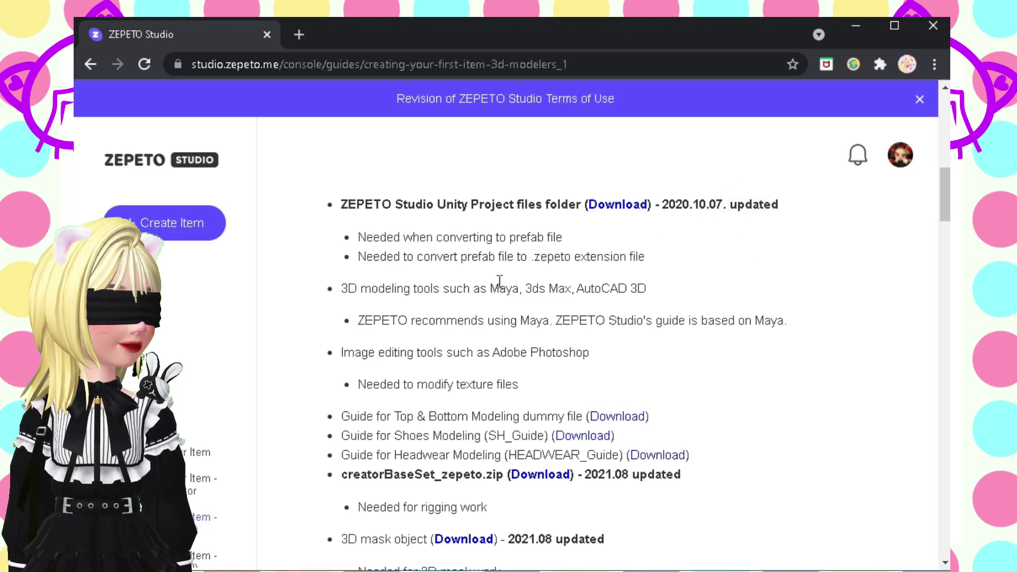
scroll(557, 246, up, 1)
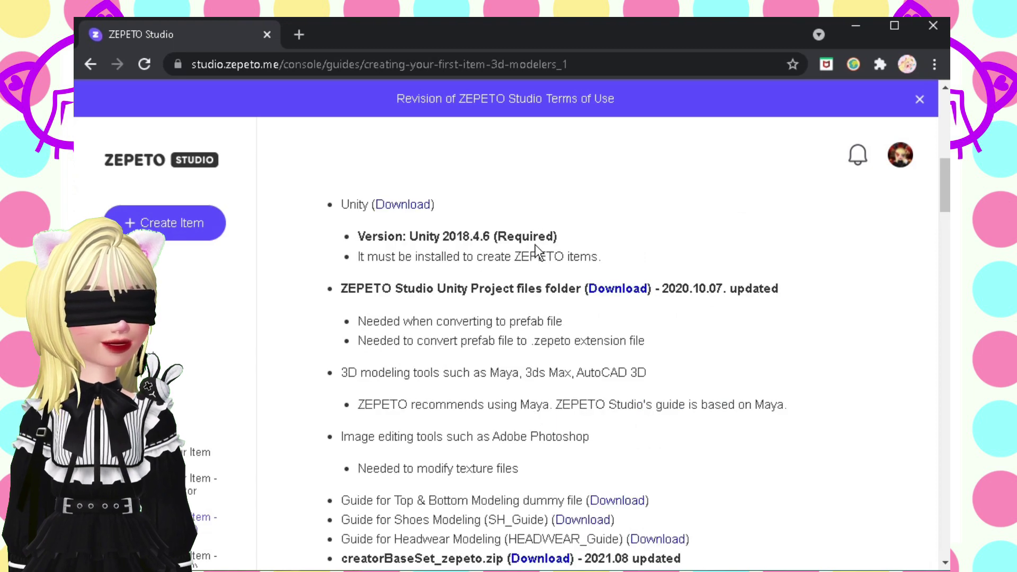
Download the project files and select the zepeto-studio-unity-master (1) zip in Downloads.
click(609, 299)
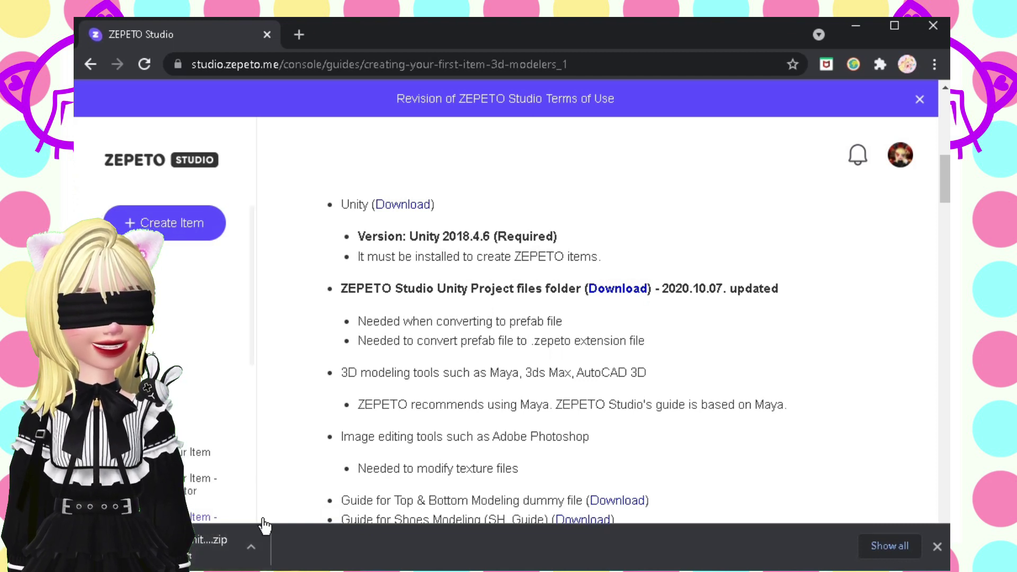
mouse_move(350, 552)
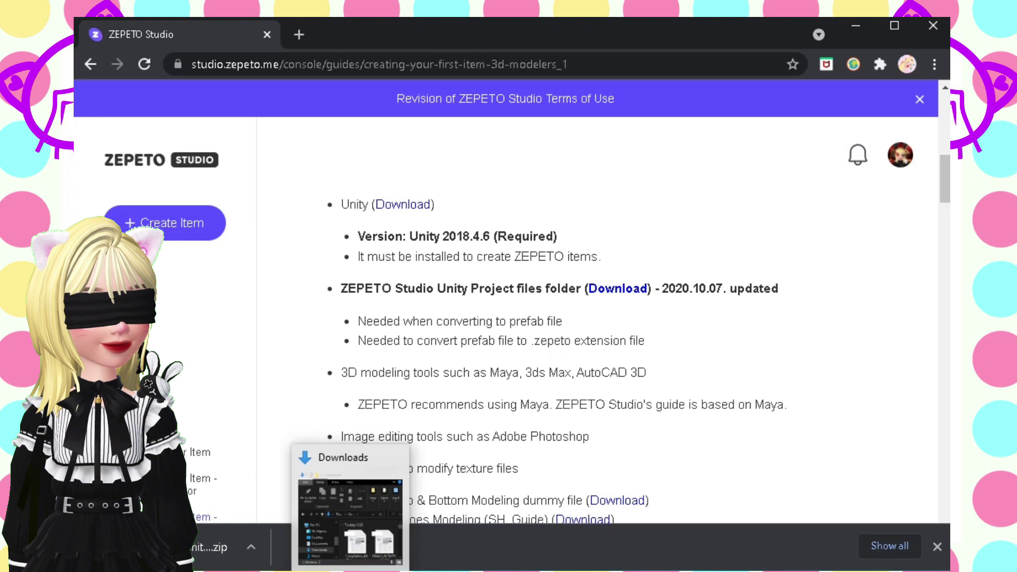
click(360, 511)
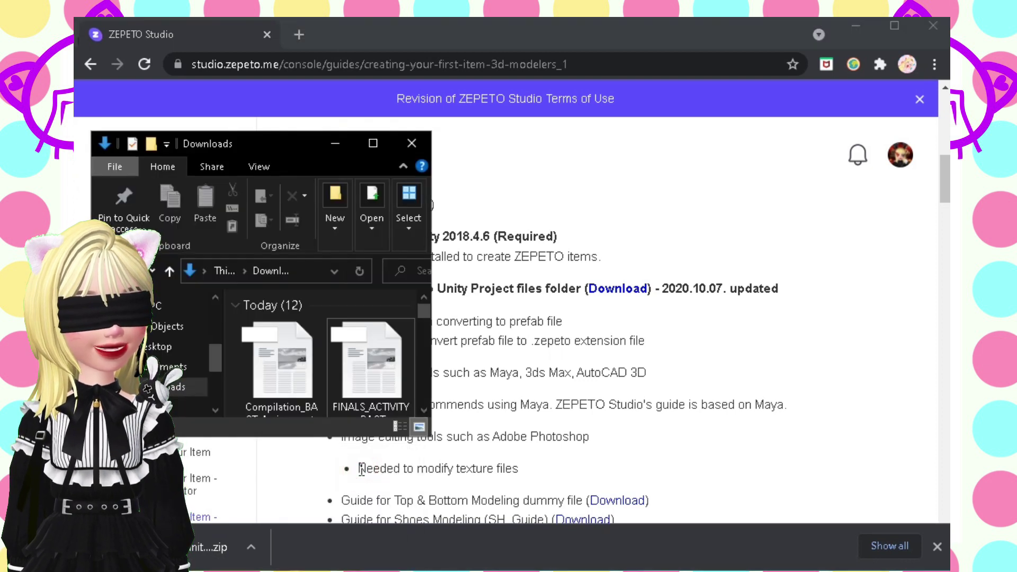
click(315, 359)
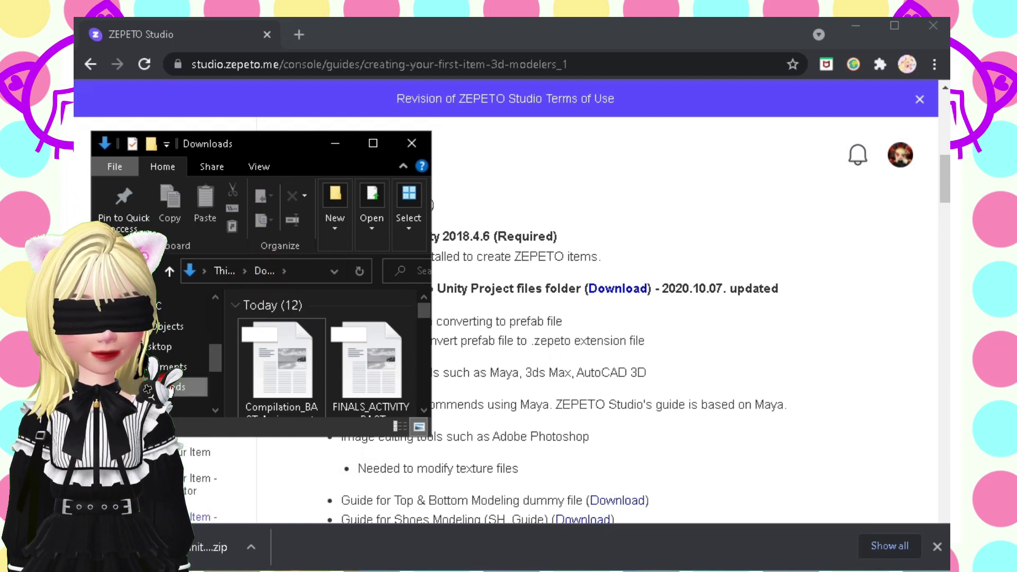
click(312, 328)
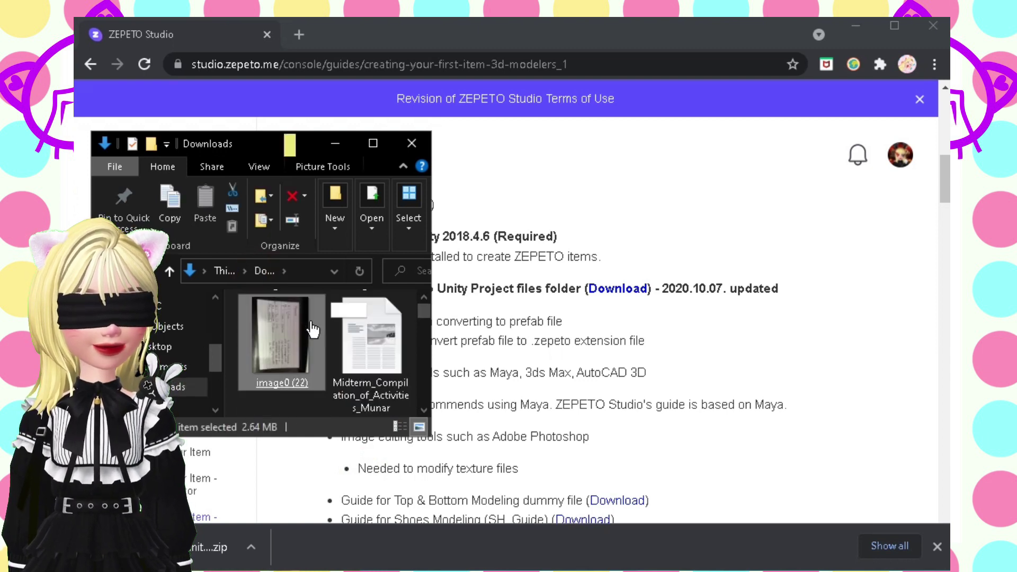
scroll(312, 330, down, 5)
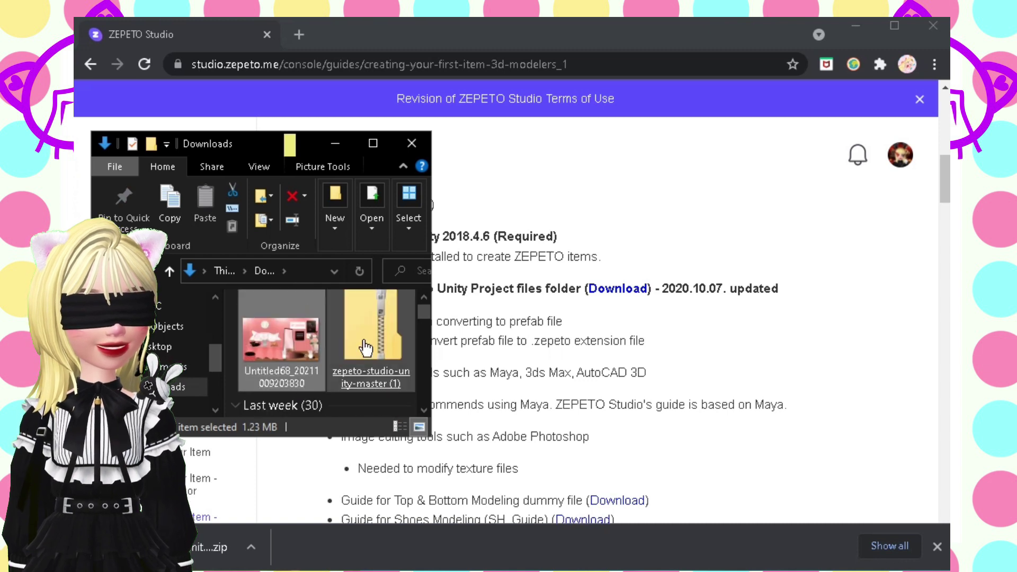
click(363, 346)
Extract the project zip into its suggested folder in Downloads.
right_click(363, 340)
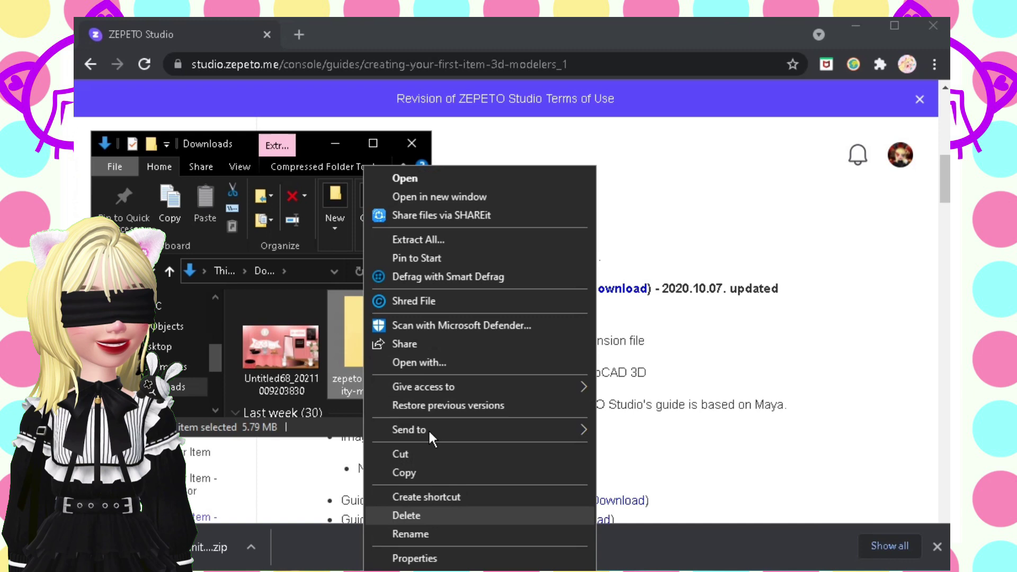
click(414, 238)
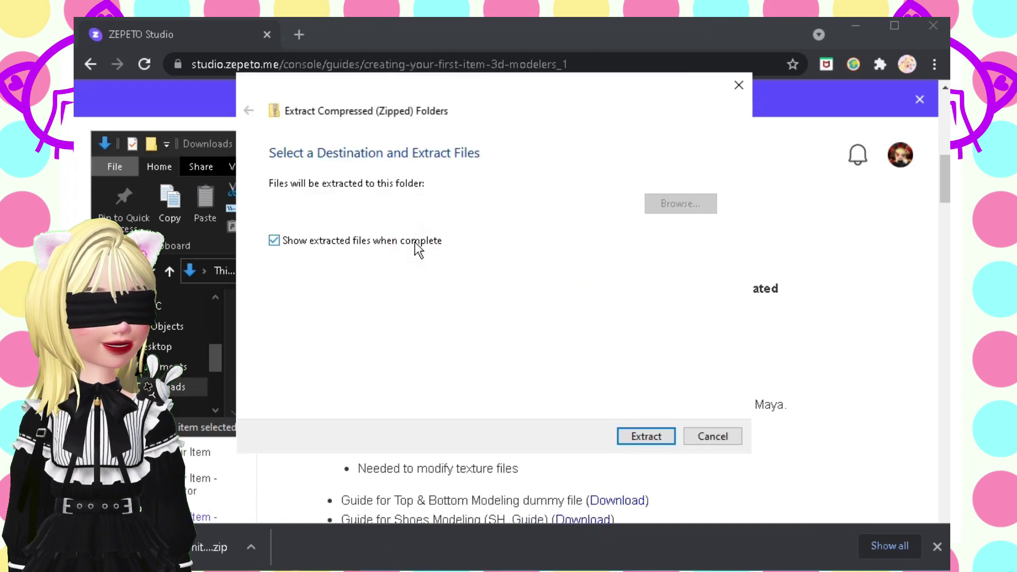
key(Return)
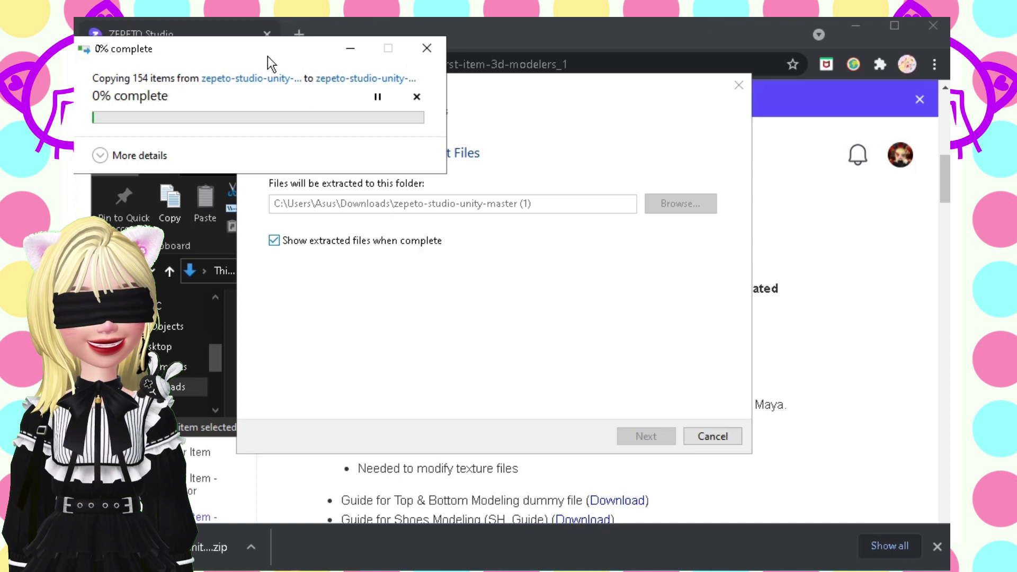
drag(241, 51, 261, 52)
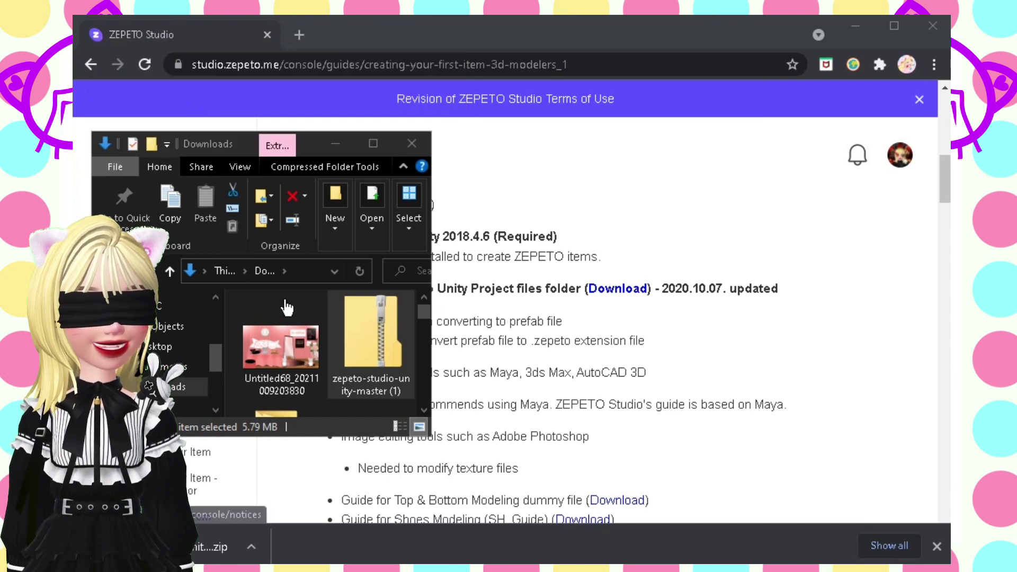
scroll(283, 310, down, 2)
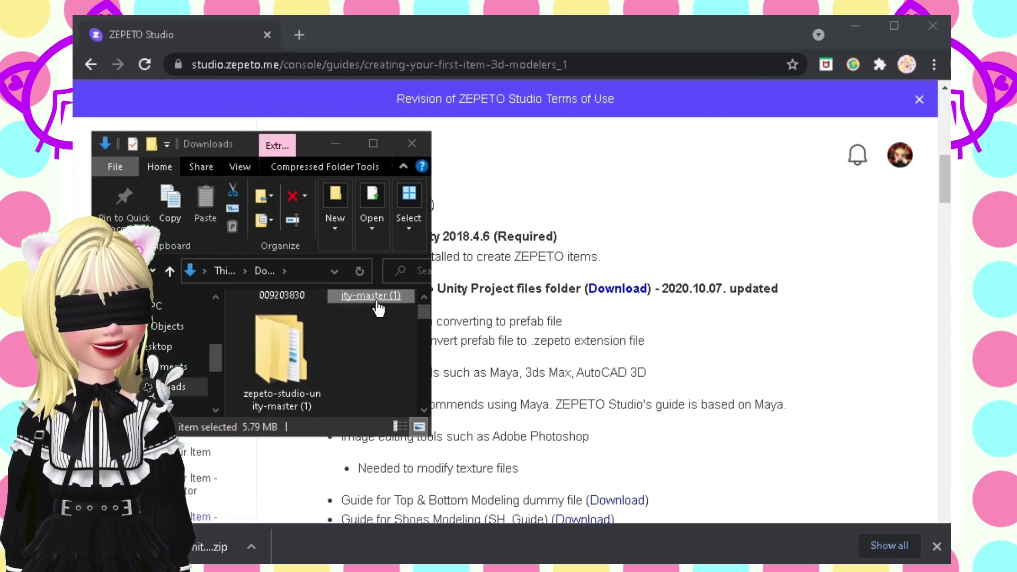
scroll(369, 317, up, 1)
scroll(358, 318, down, 1)
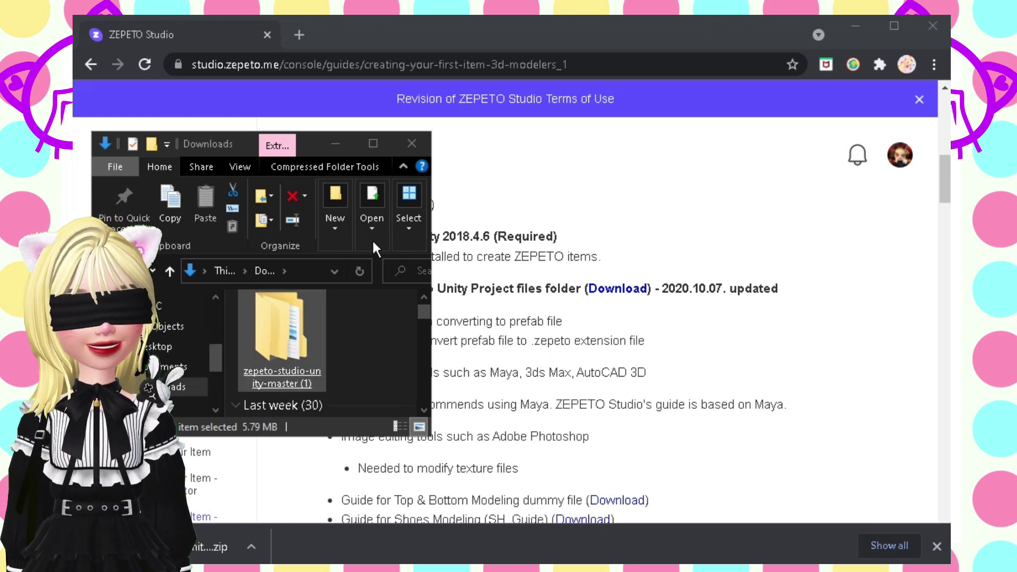
Bring the browser and the Unity Hub project list back to the front.
click(572, 34)
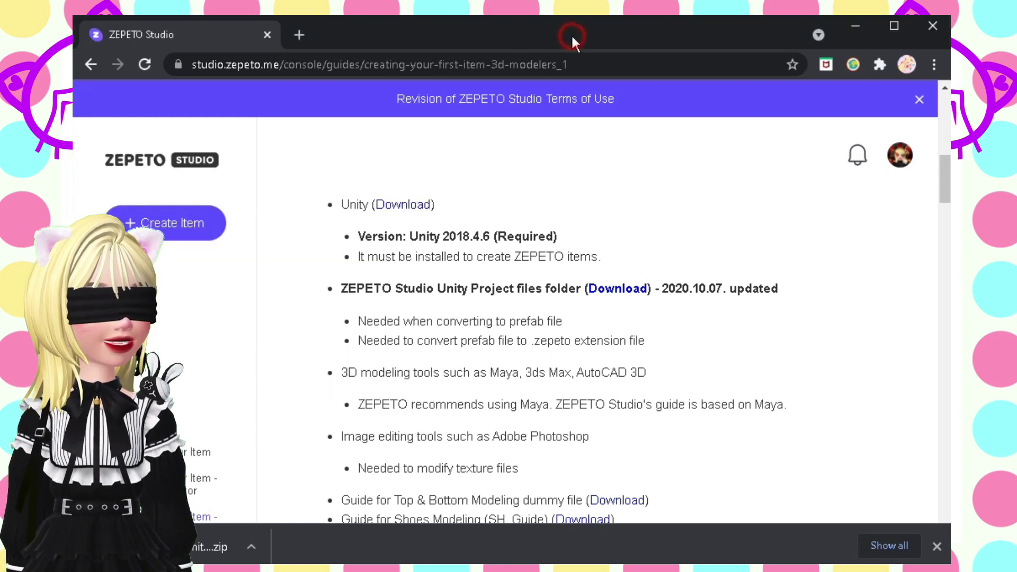
mouse_move(459, 546)
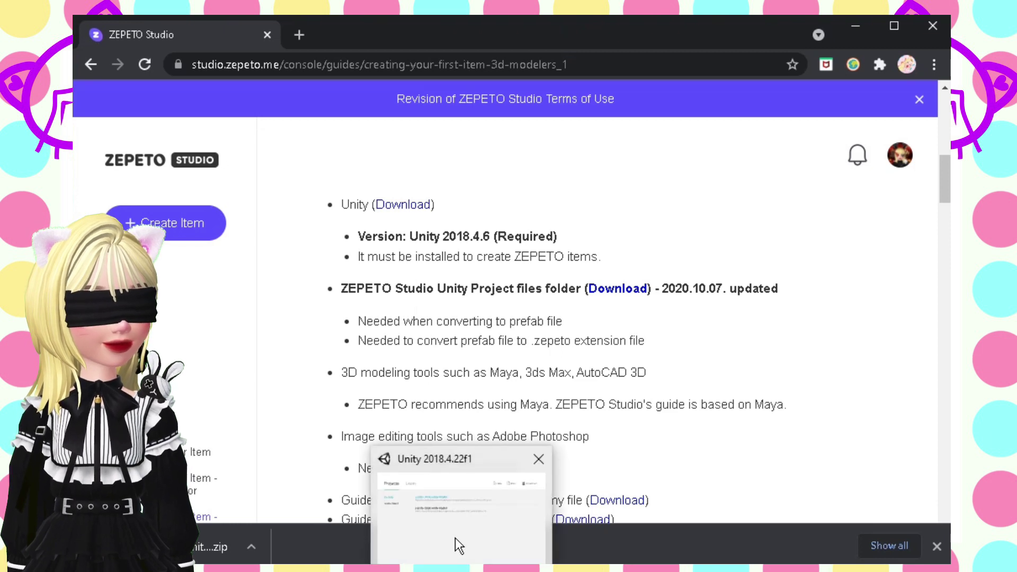
click(454, 542)
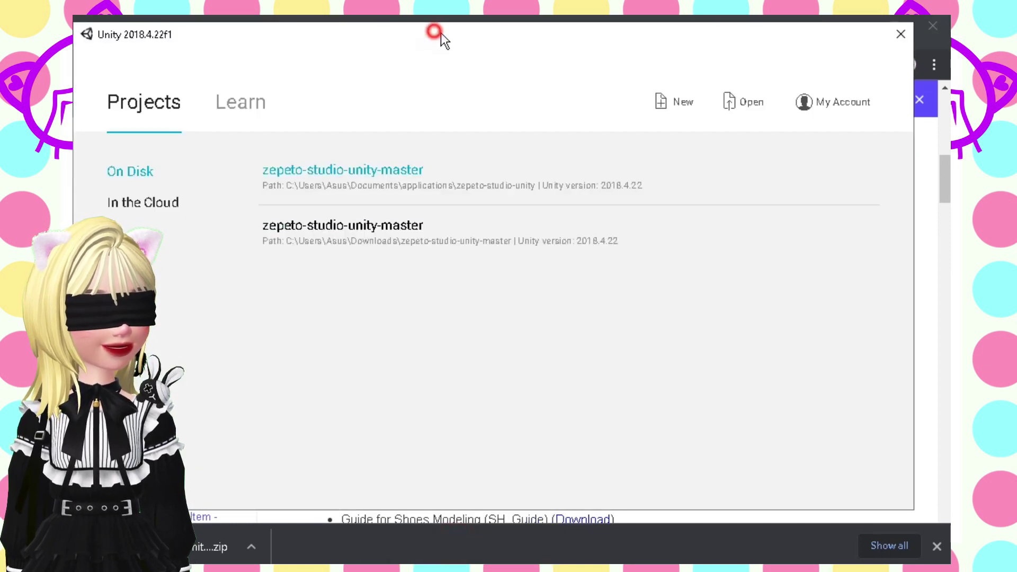
drag(435, 31, 456, 38)
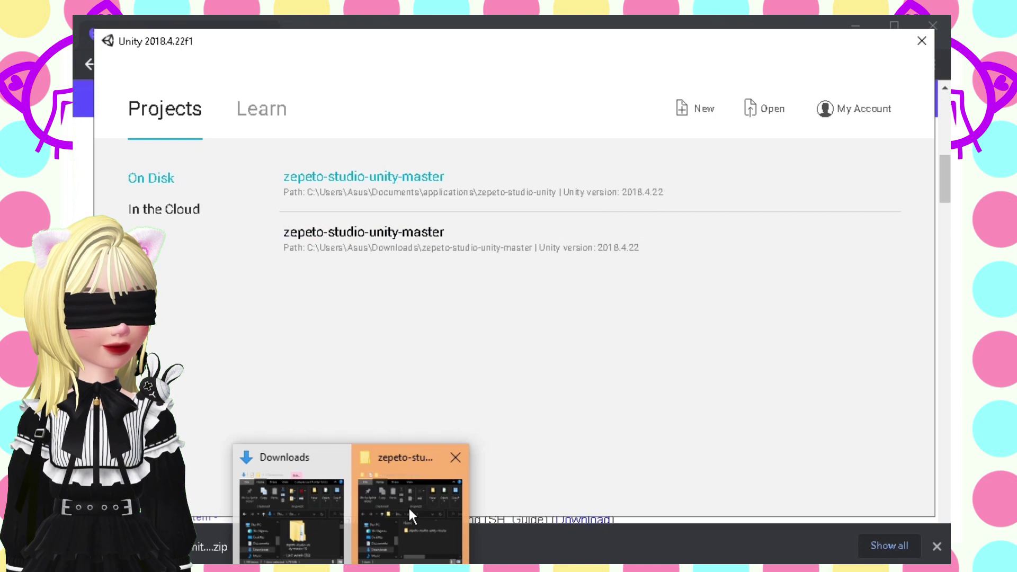
Drag the zepeto-studio-unity-master folder onto Unity Hub, then close Explorer.
click(407, 506)
click(335, 348)
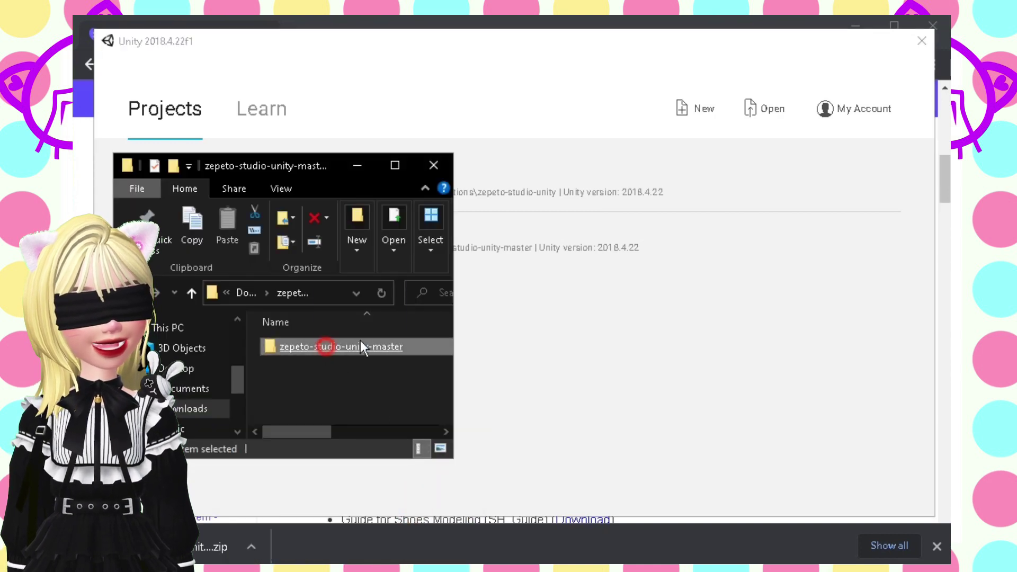
drag(360, 343, 622, 395)
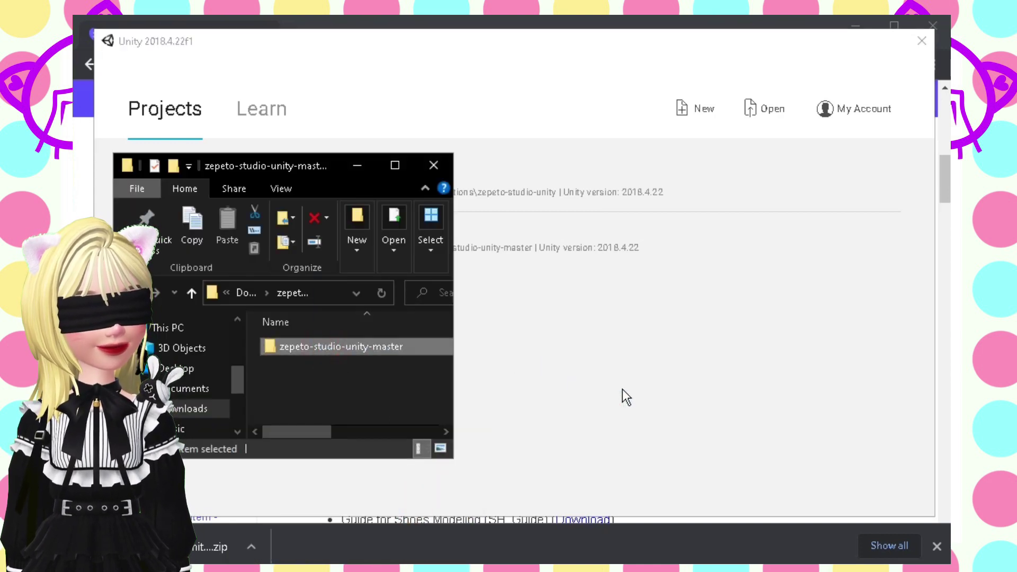
click(433, 167)
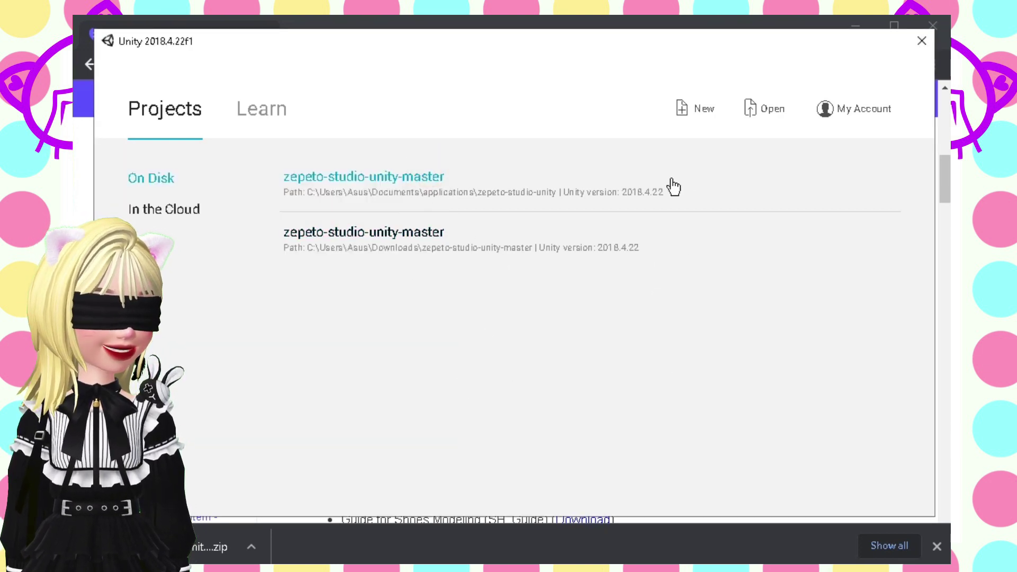
Select Downloads > zepeto-studio-unity-master (1) > zepeto-studio-unity-master as the existing project.
click(757, 114)
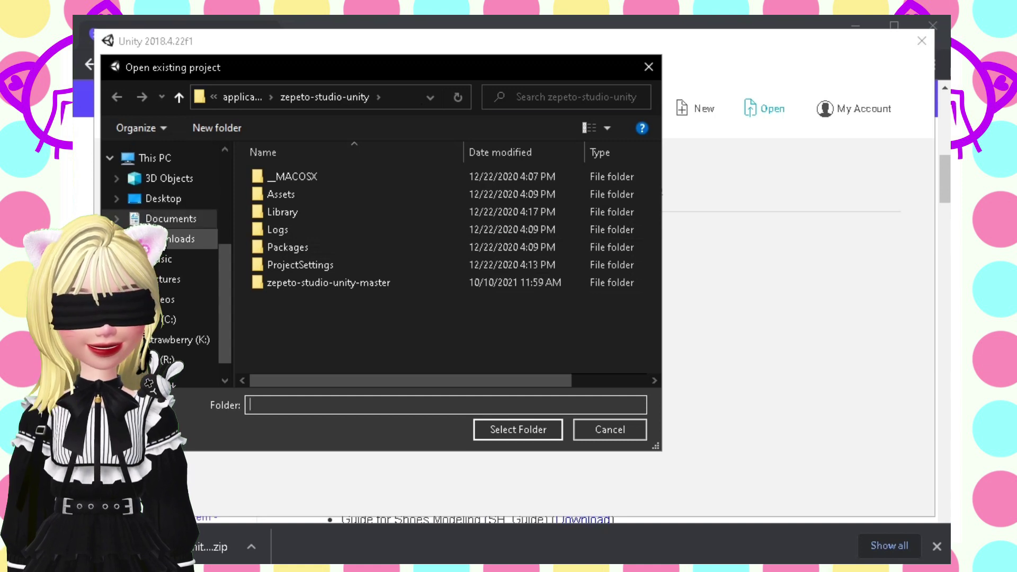
click(181, 238)
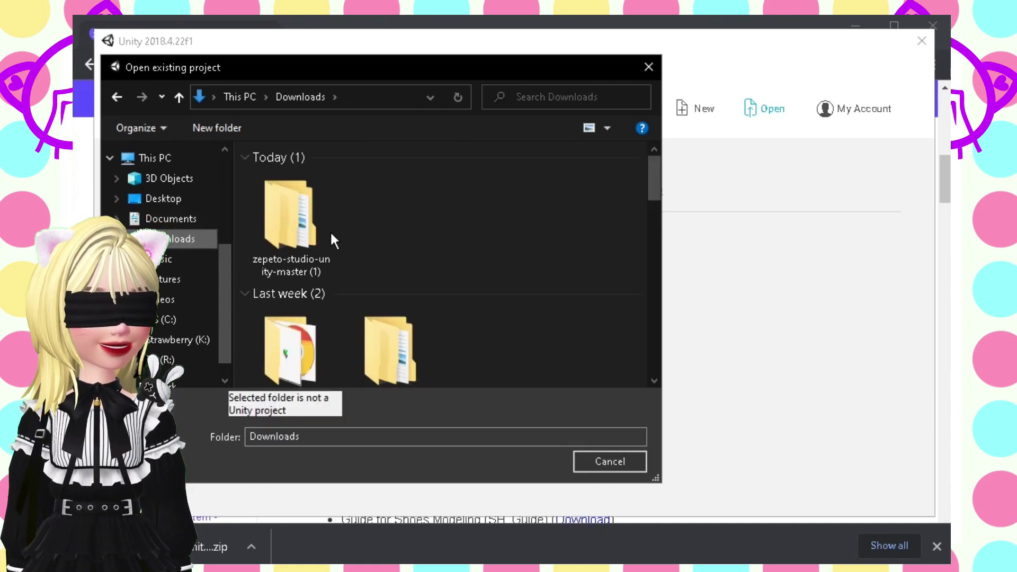
click(303, 242)
double_click(302, 242)
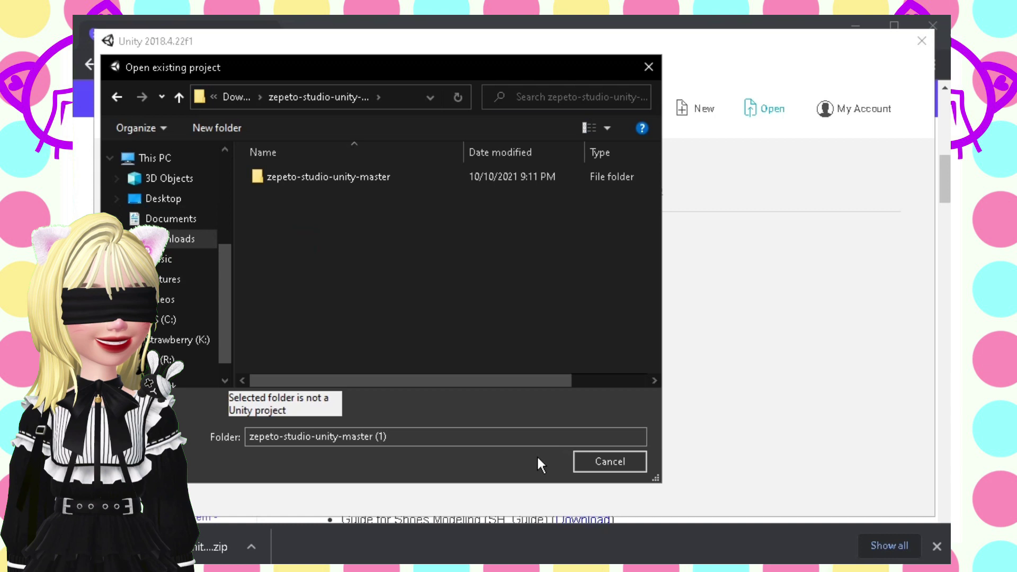
double_click(352, 176)
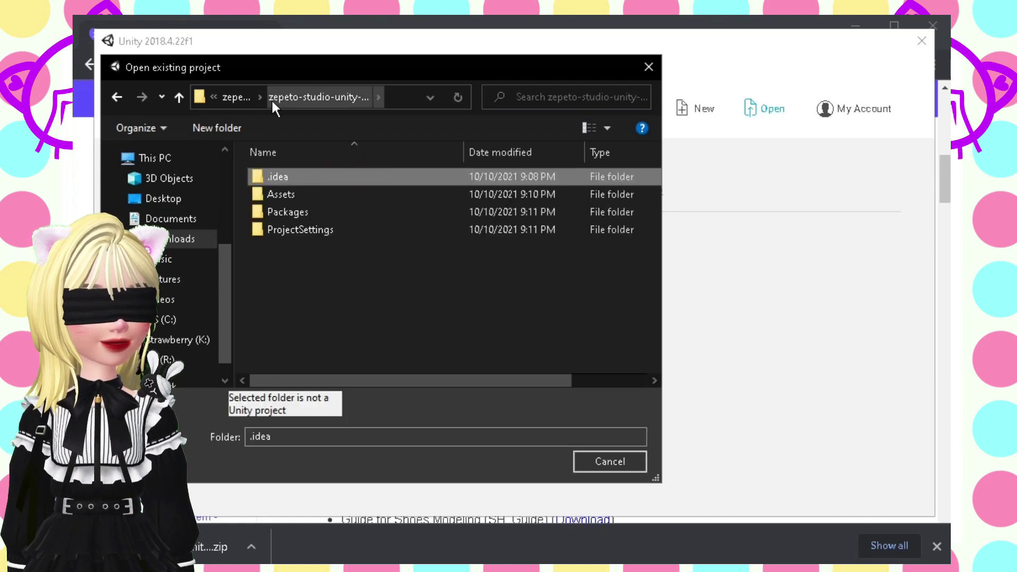
click(238, 97)
click(316, 178)
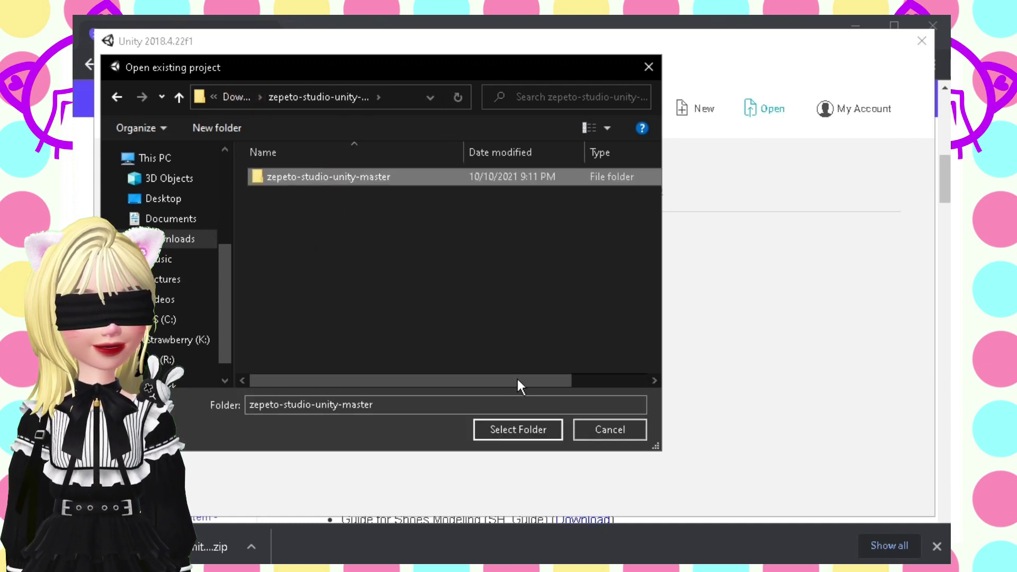
click(499, 429)
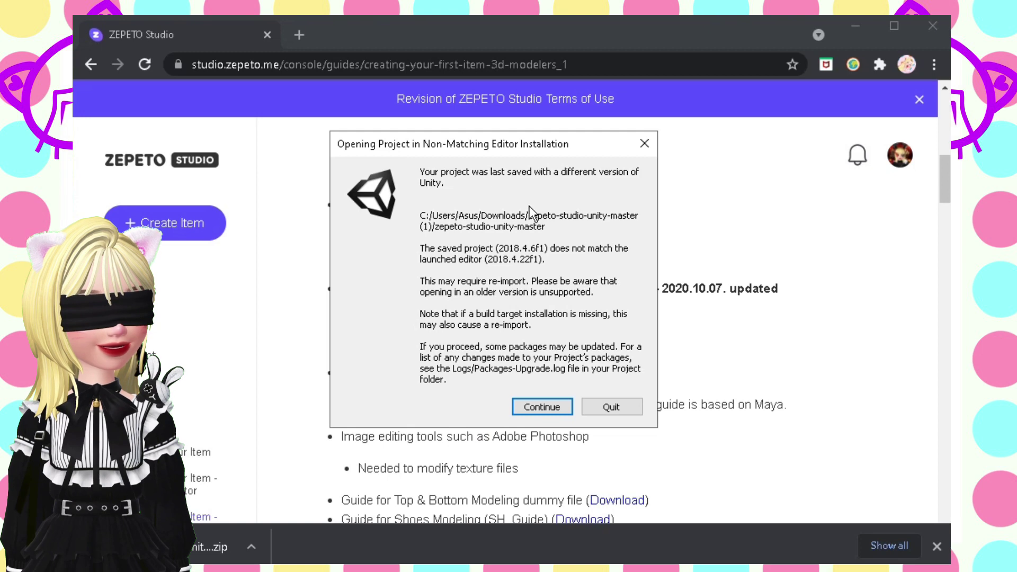
Continue opening the project in 2018.4.22f1 and close the Editor Update Check window.
click(539, 407)
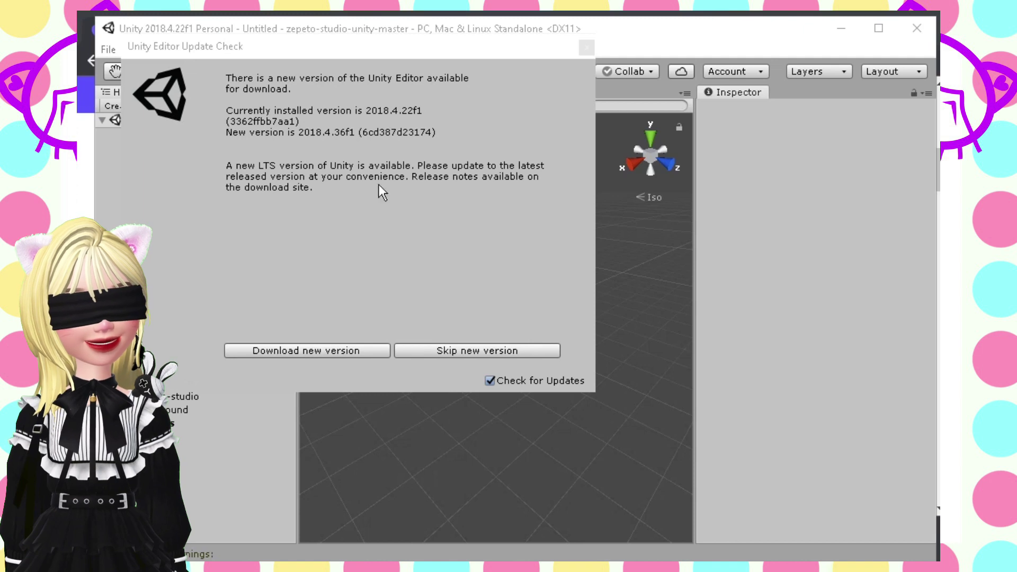
click(372, 105)
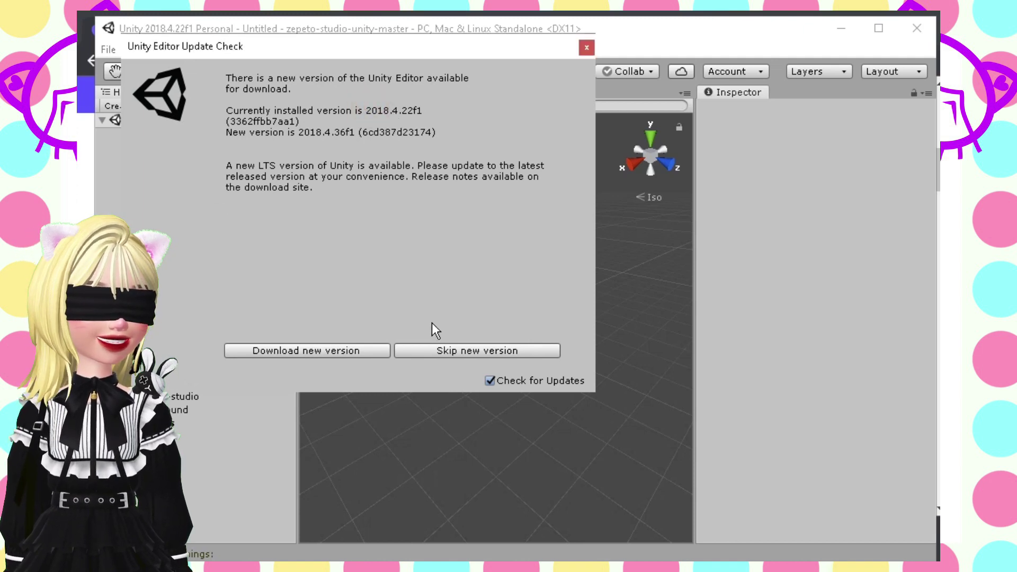
click(585, 49)
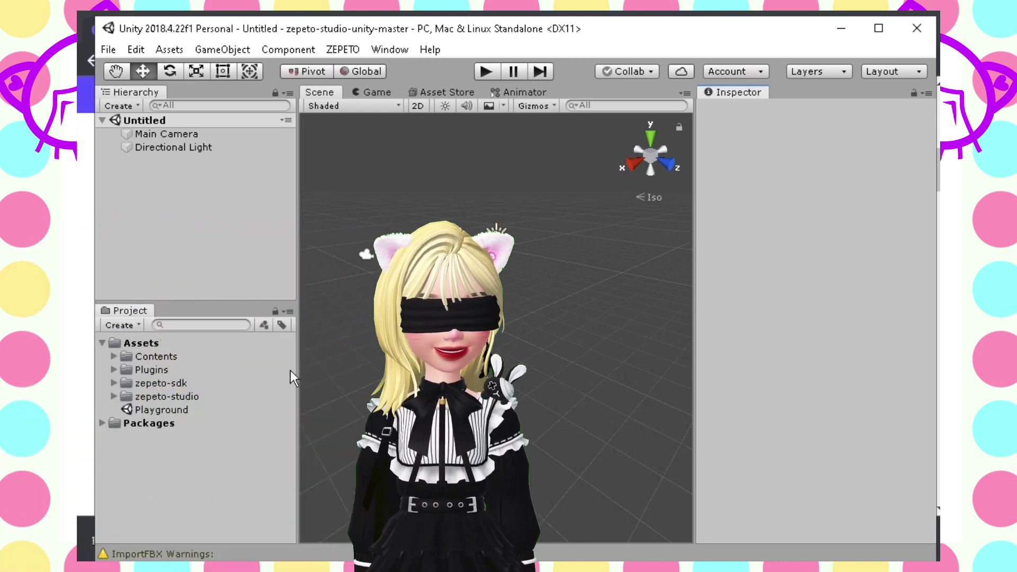
Open the Playground scene and select LOADER to view its Zepeto Character Customization.
click(171, 409)
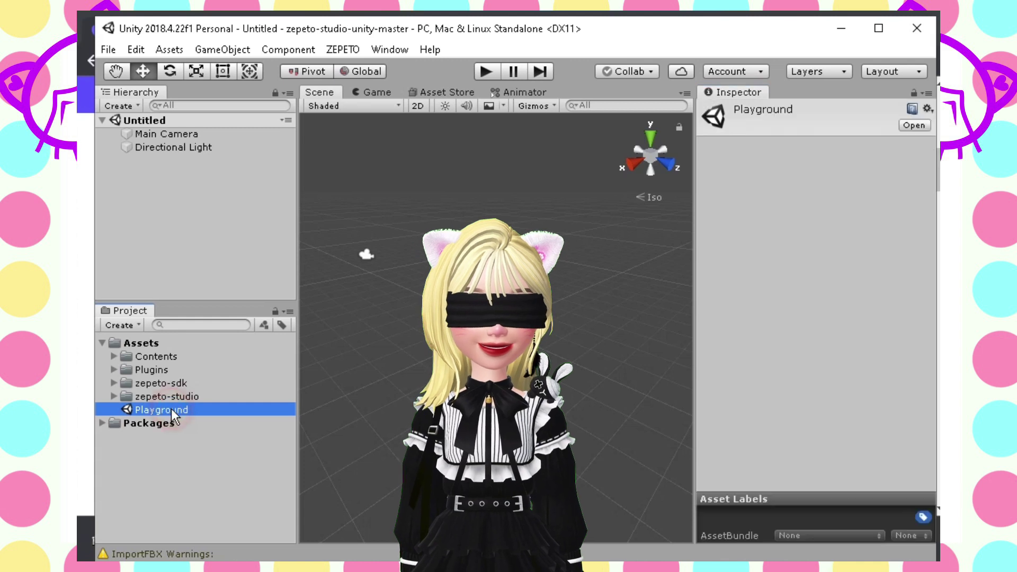
click(912, 126)
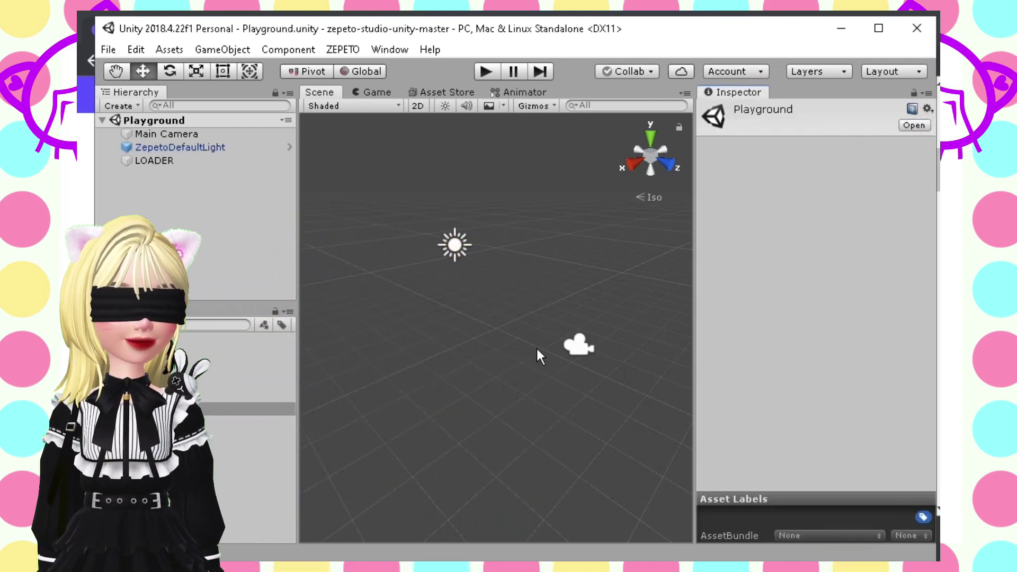
scroll(452, 257, up, 1)
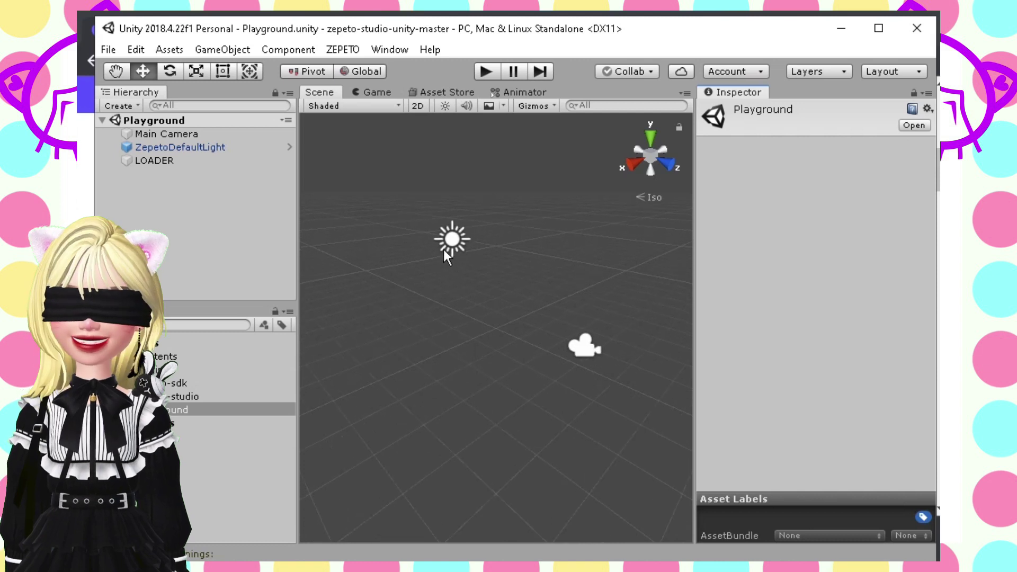
click(178, 162)
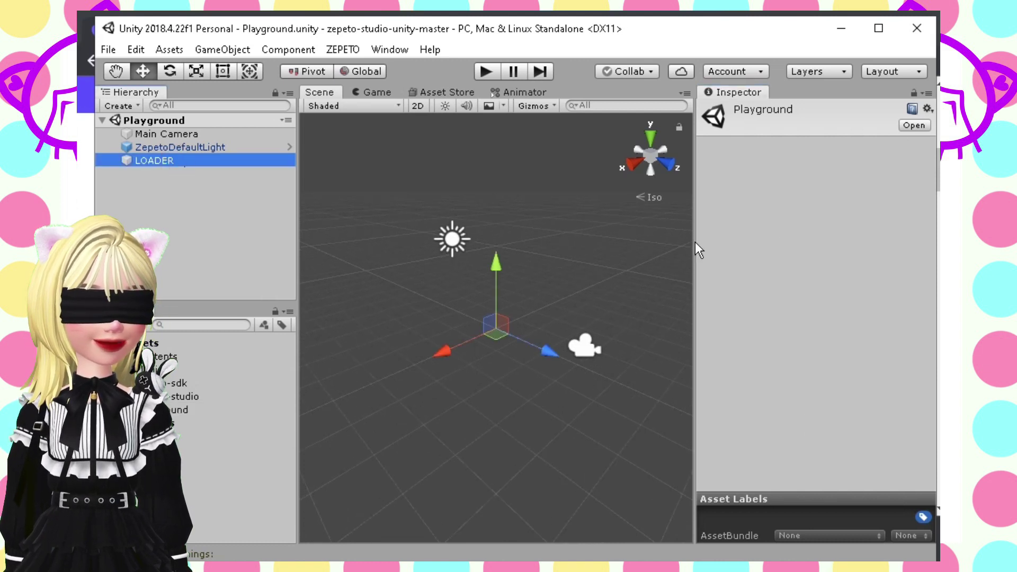
scroll(510, 330, up, 1)
scroll(504, 332, up, 2)
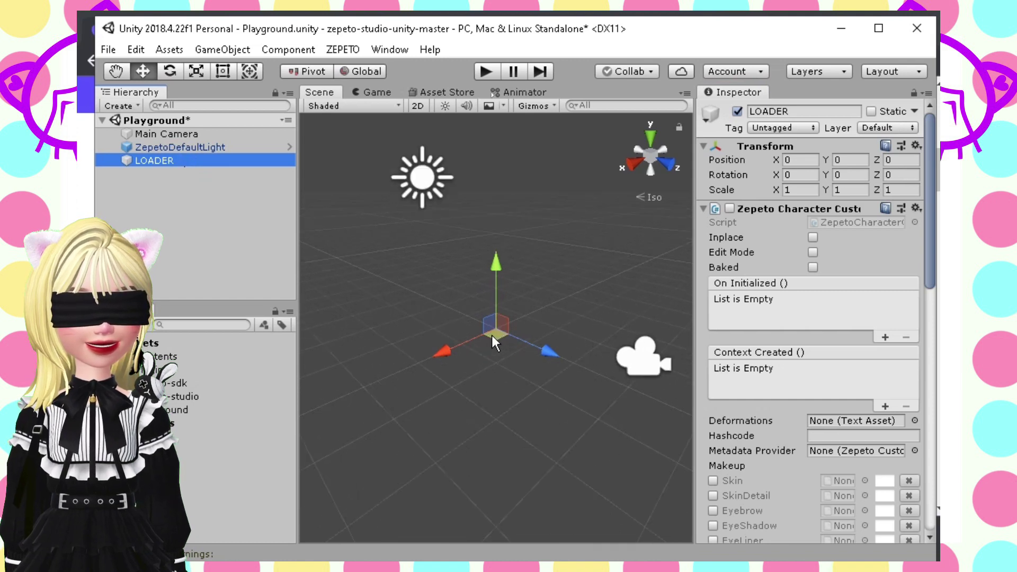
scroll(493, 338, up, 2)
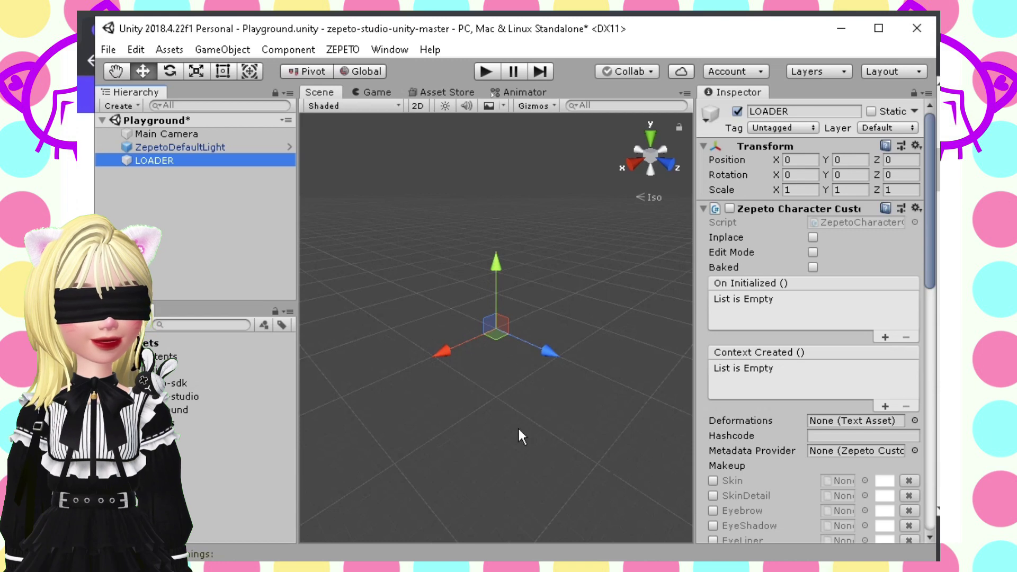
Play the Playground scene and orbit and zoom the Scene view on the default character.
click(486, 71)
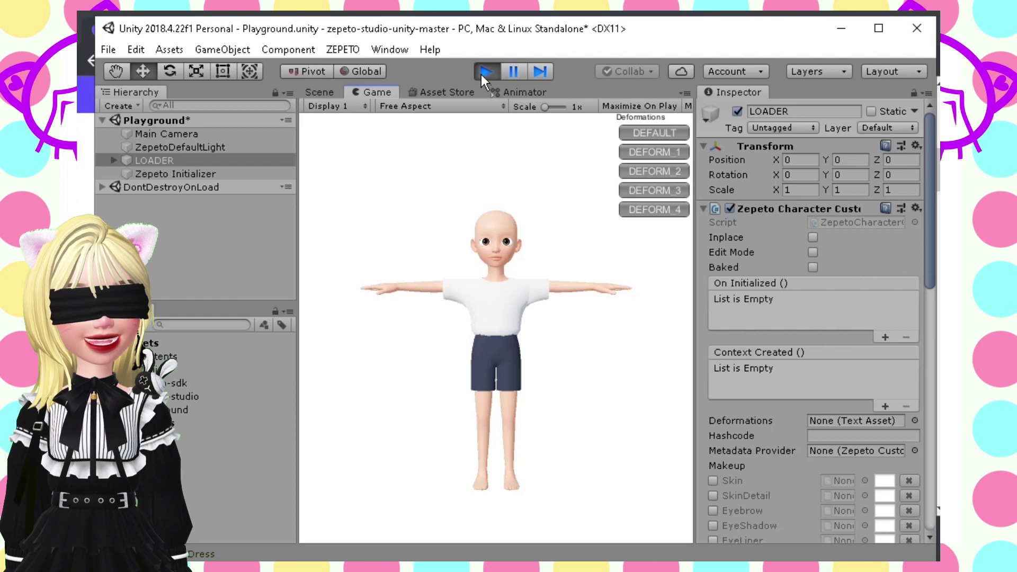
click(320, 94)
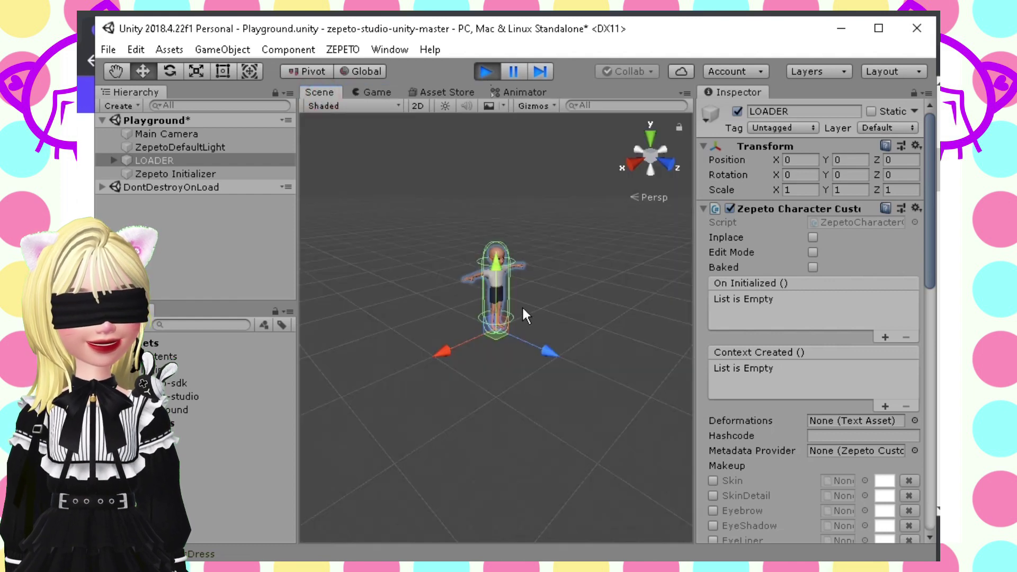
click(609, 355)
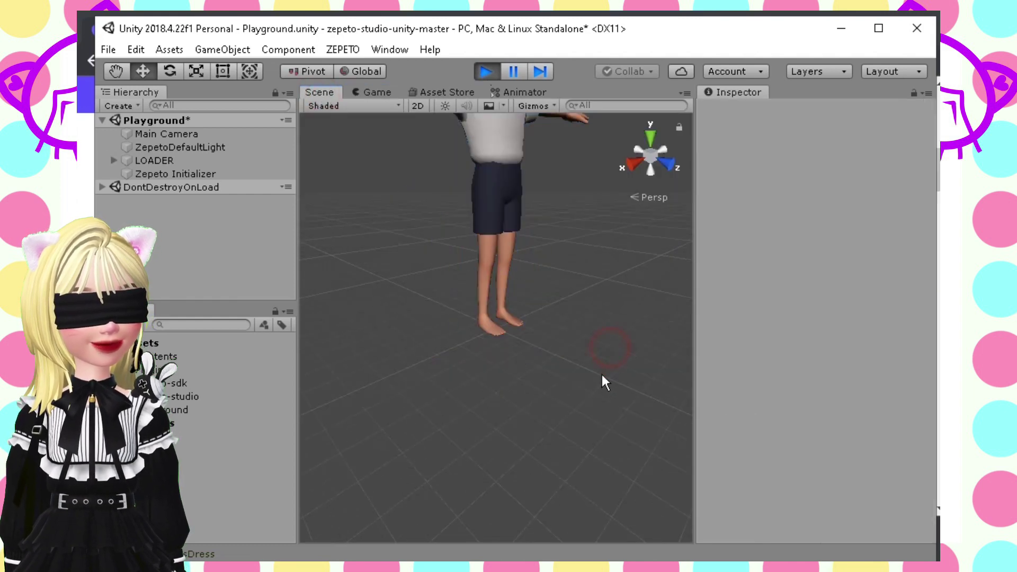
alt+drag(583, 303, 468, 362)
alt+right_drag(468, 363, 688, 393)
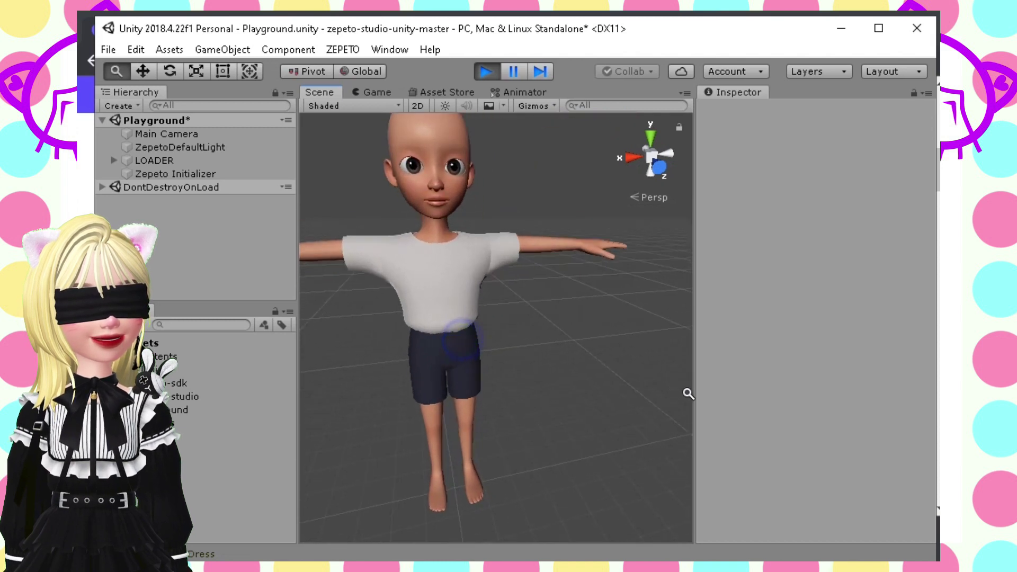
alt+drag(688, 392, 556, 356)
Apply DEFORM_1 through DEFORM_4 to the avatar in the Game view.
click(377, 91)
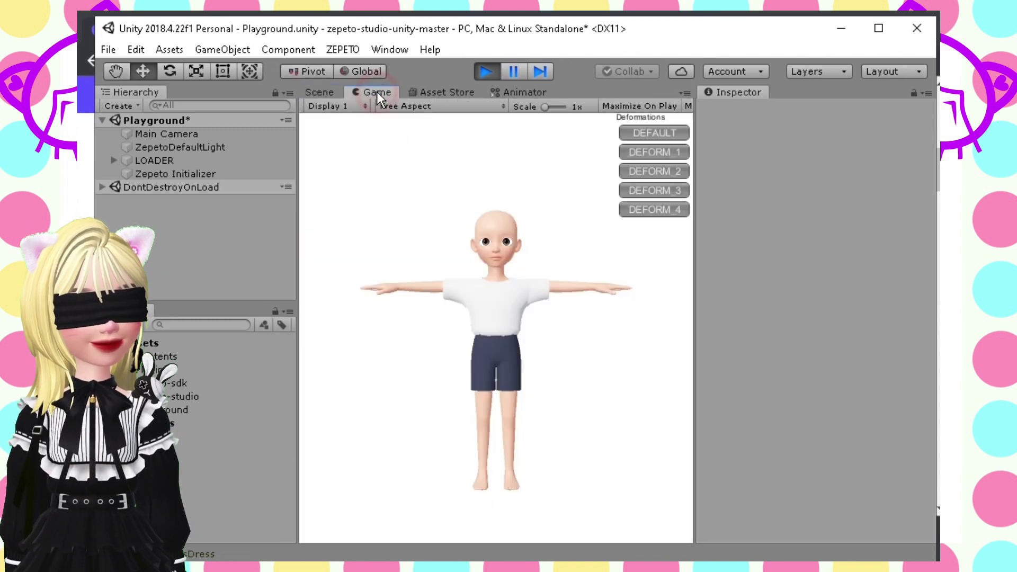
click(665, 150)
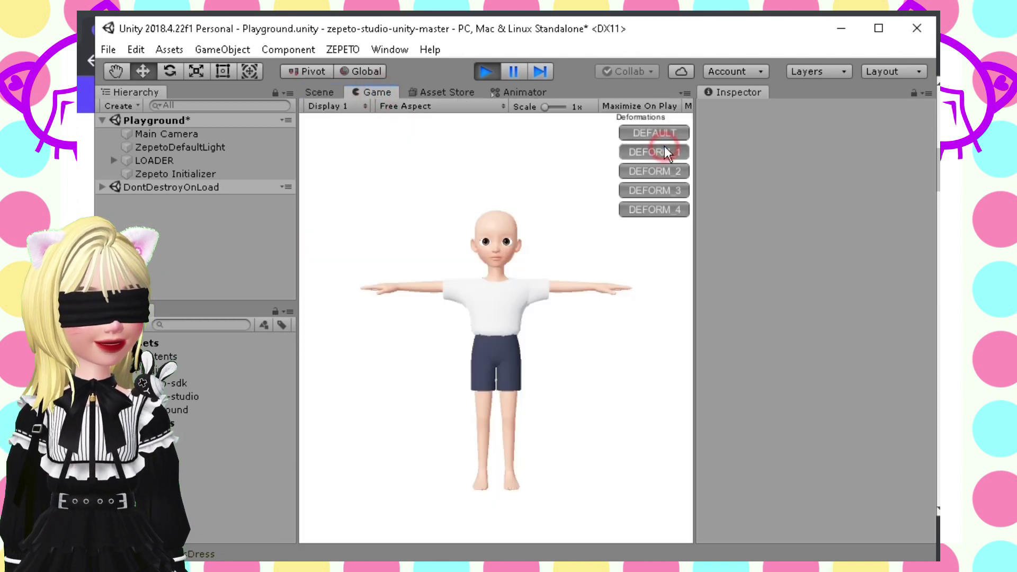
click(664, 172)
click(664, 196)
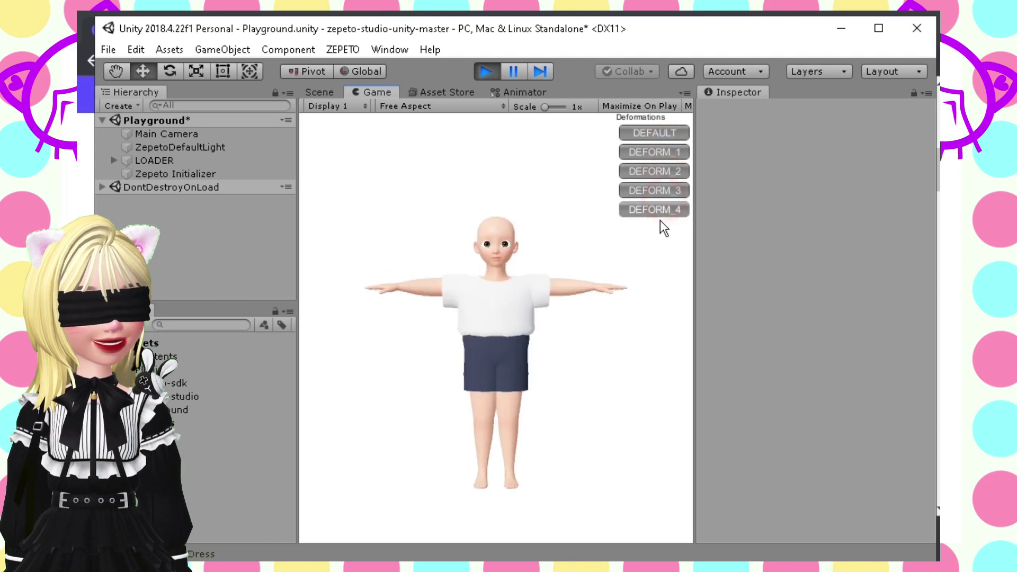
click(657, 211)
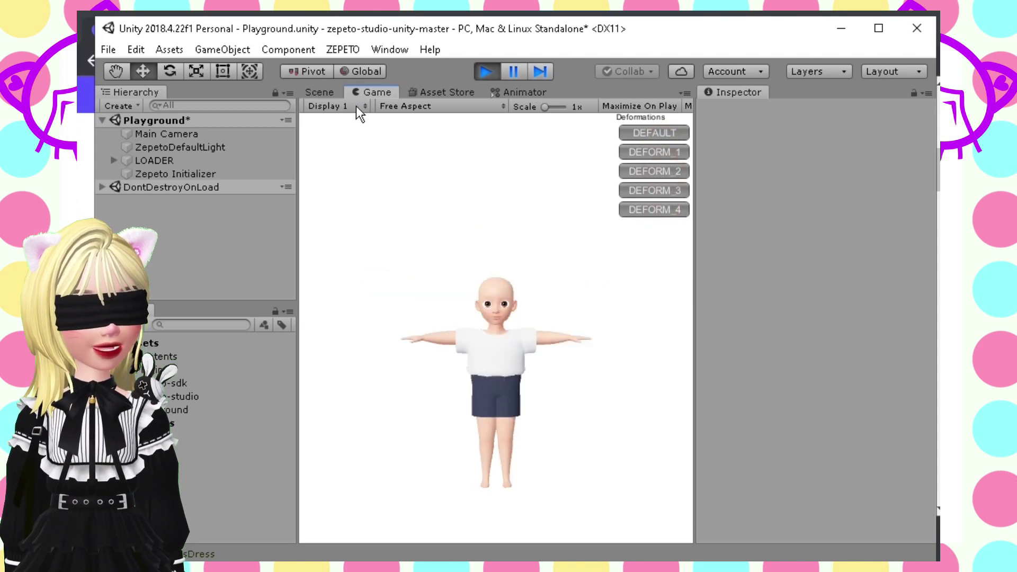
Inspect the deformed avatar from behind in the Scene view, then reset it to DEFAULT.
click(320, 93)
mouse_move(483, 379)
alt+mouse_down()
mouse_move(565, 310)
mouse_move(519, 297)
mouse_move(506, 283)
alt+mouse_up()
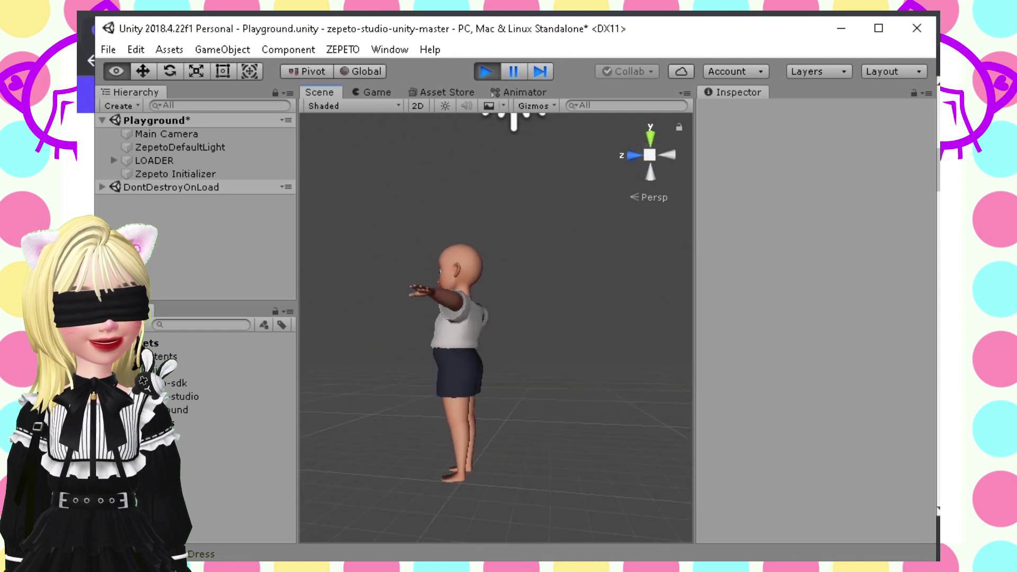
alt+drag(506, 283, 531, 336)
click(370, 93)
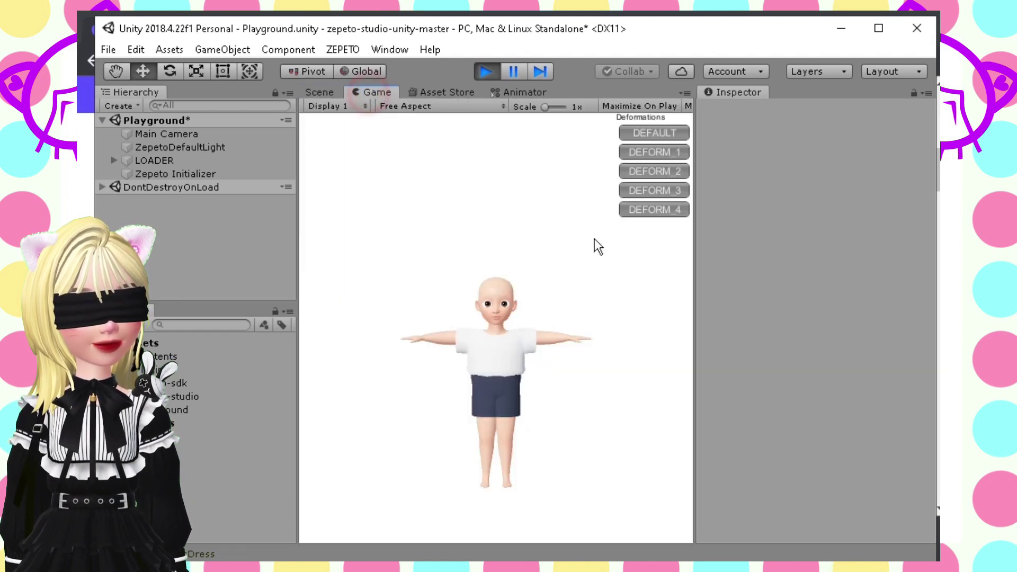
click(658, 135)
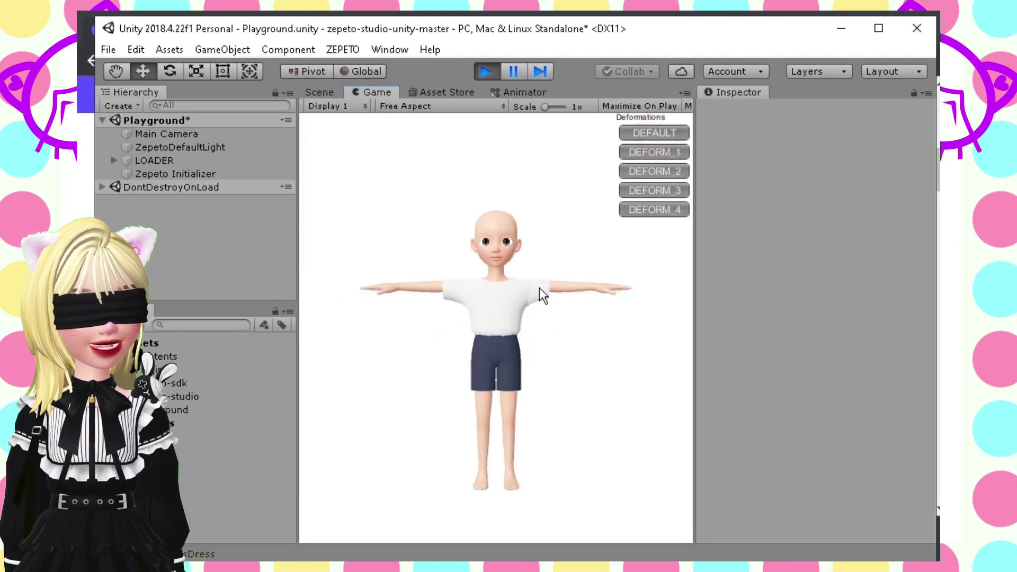